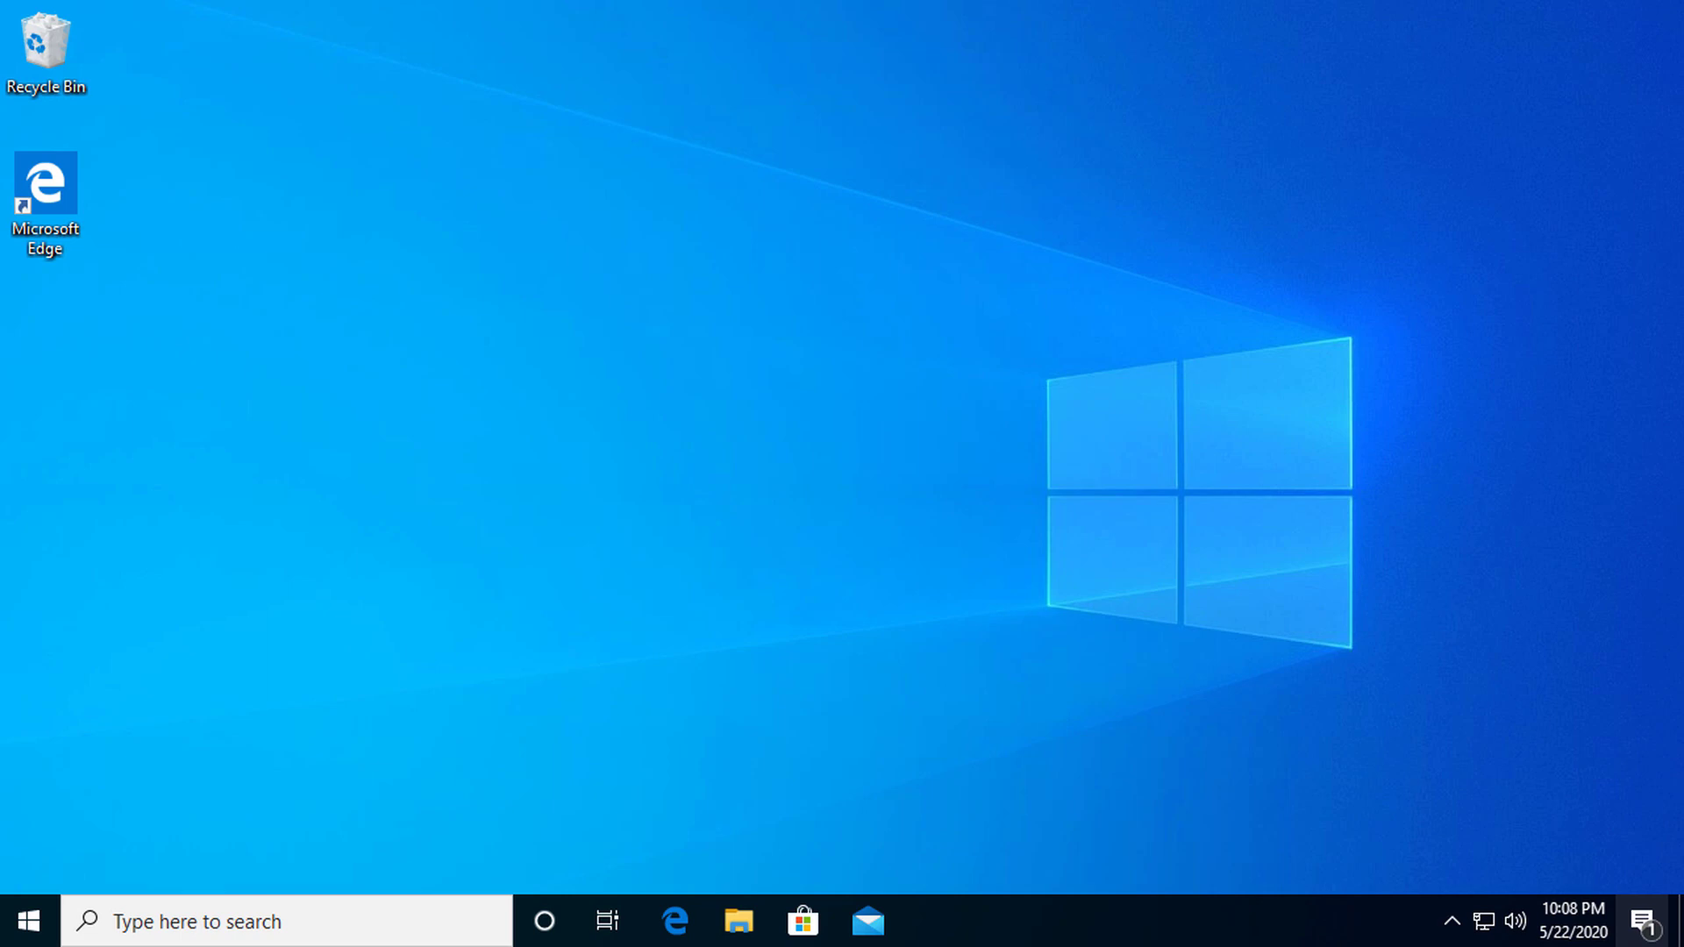
Open Windows Security and go to the Virus & threat protection settings.
click(257, 922)
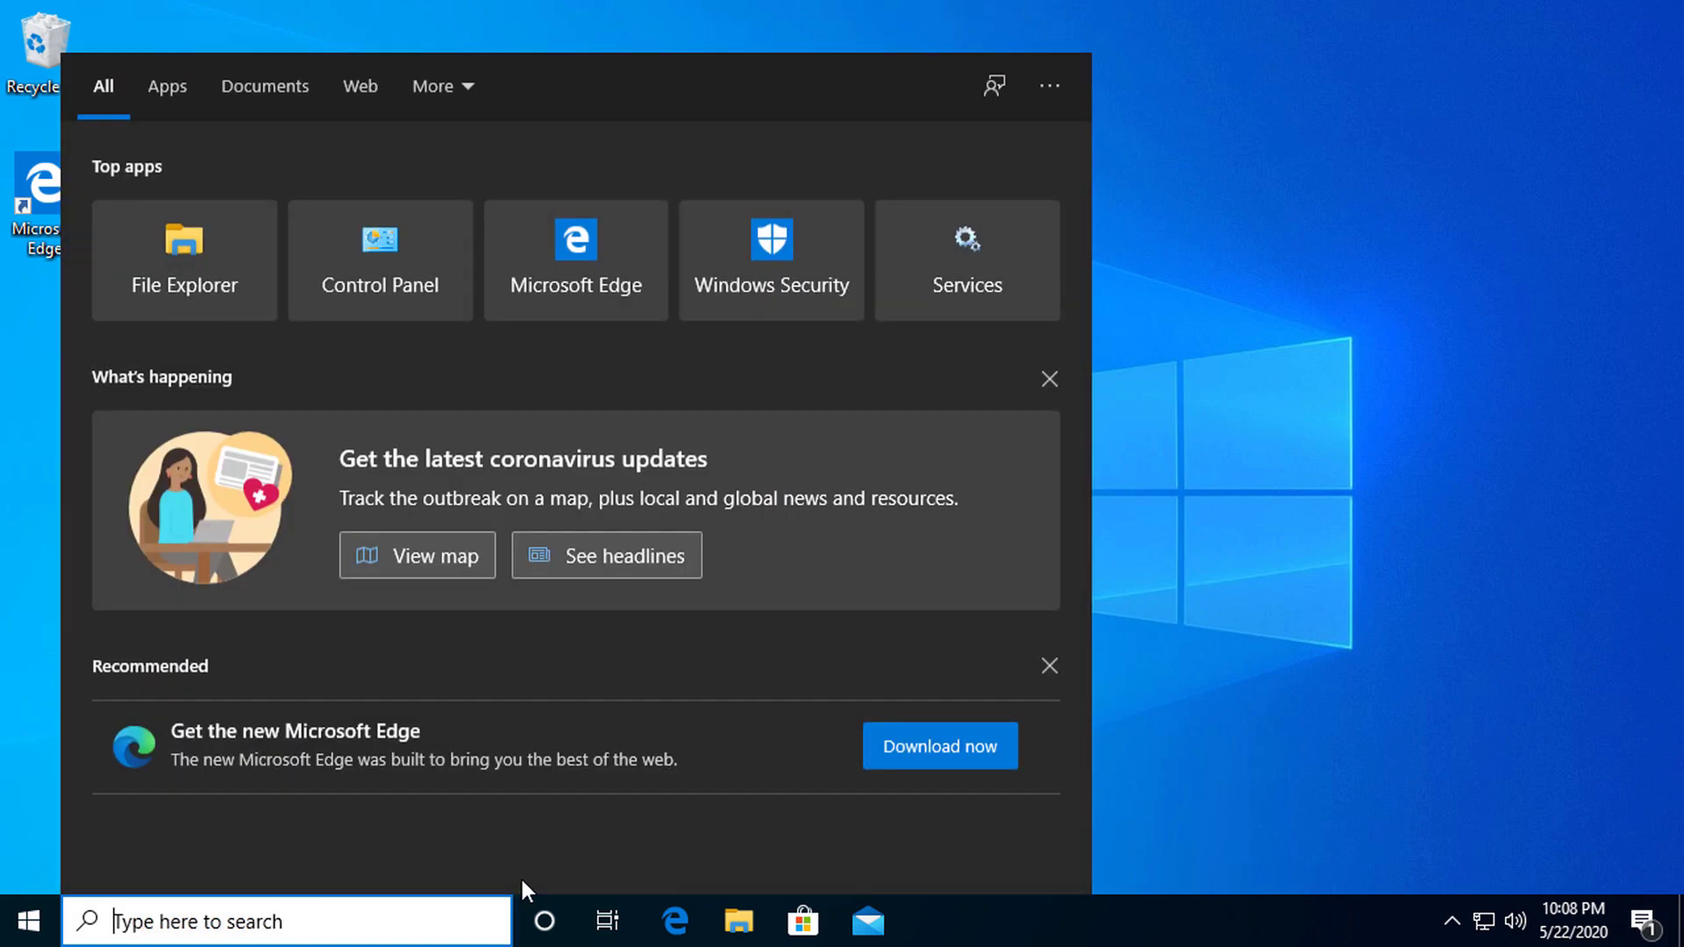
text(w)
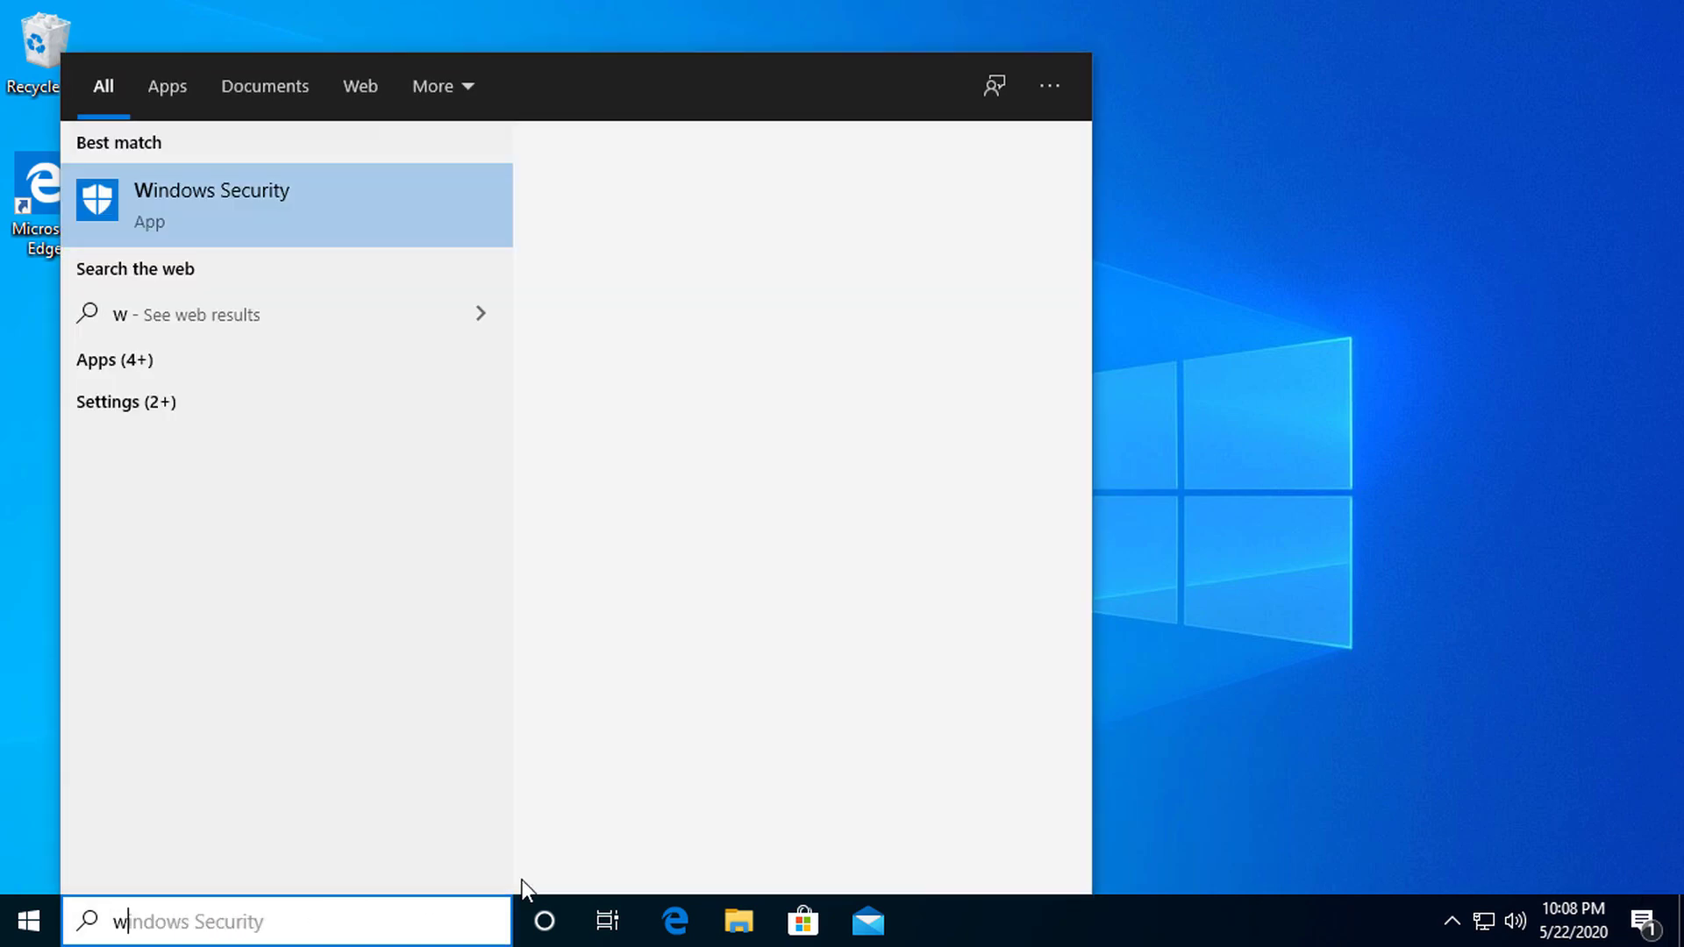
text(indo)
key(Return)
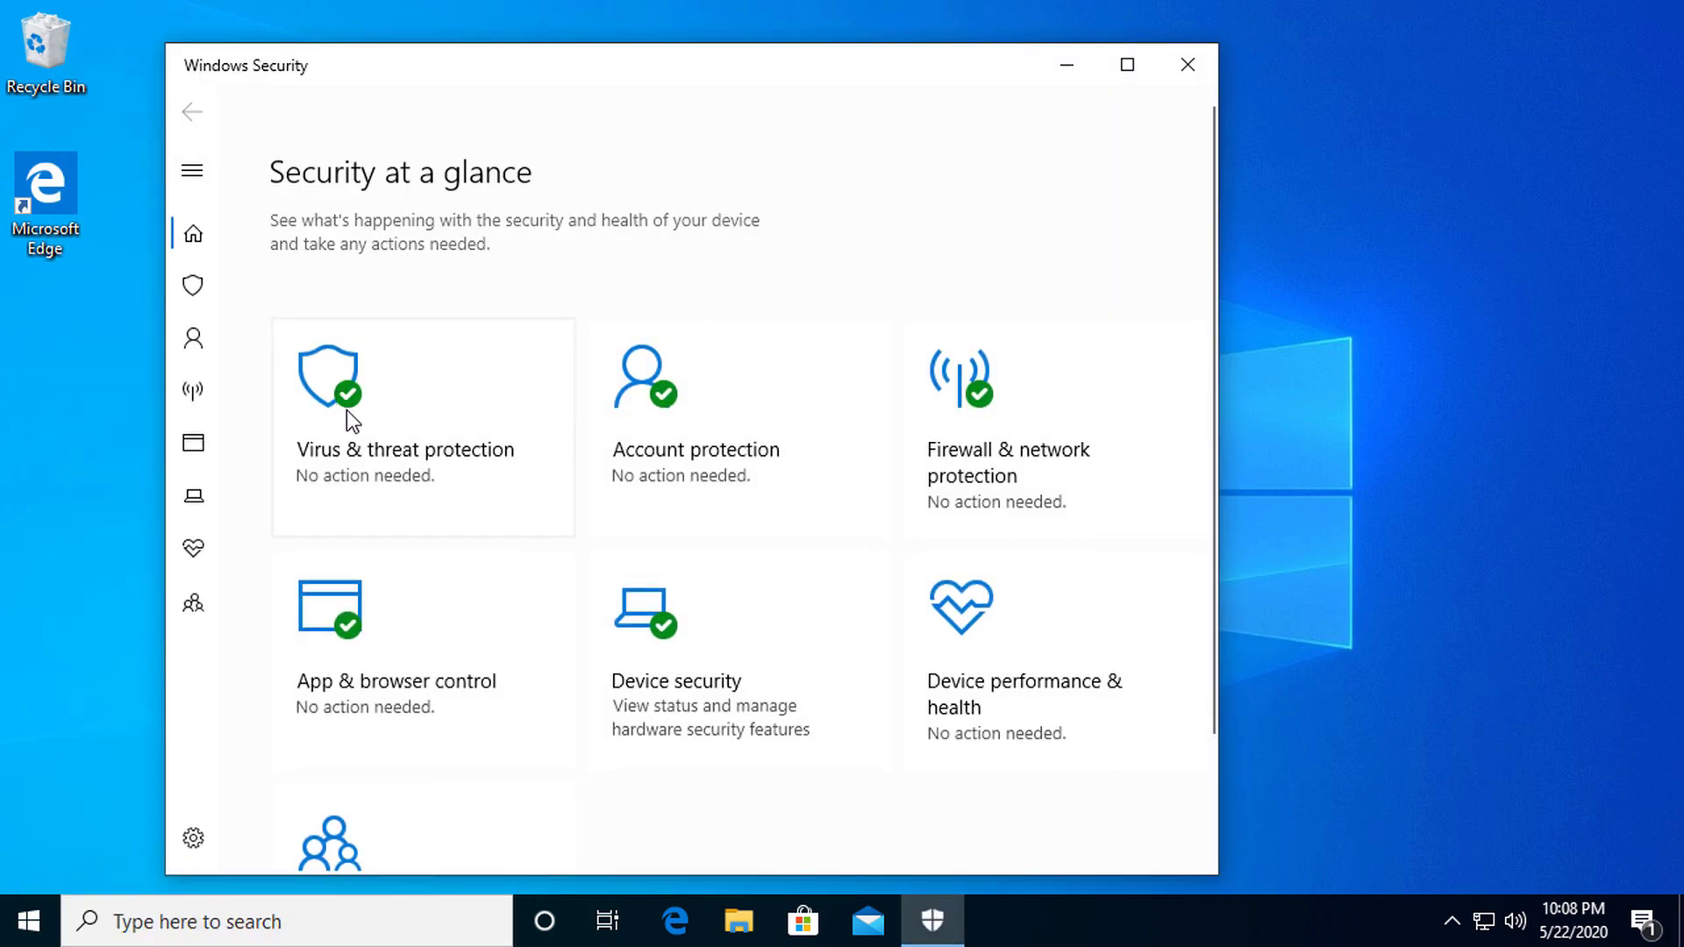
click(399, 444)
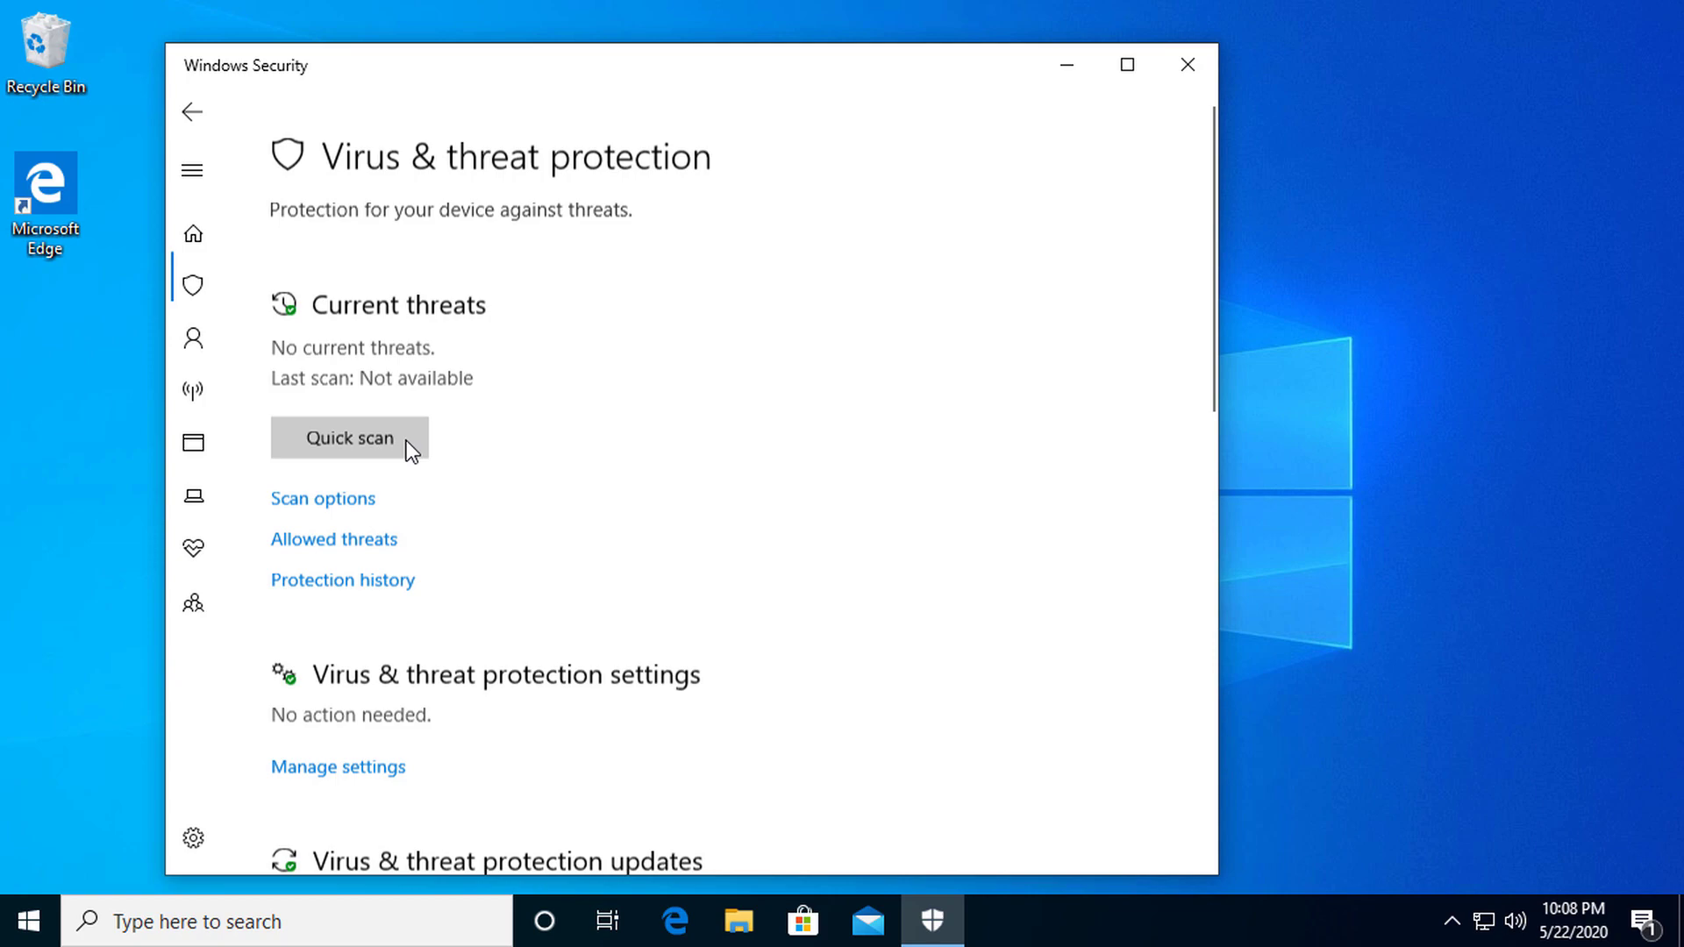
scroll(482, 483, down, 3)
scroll(489, 493, down, 1)
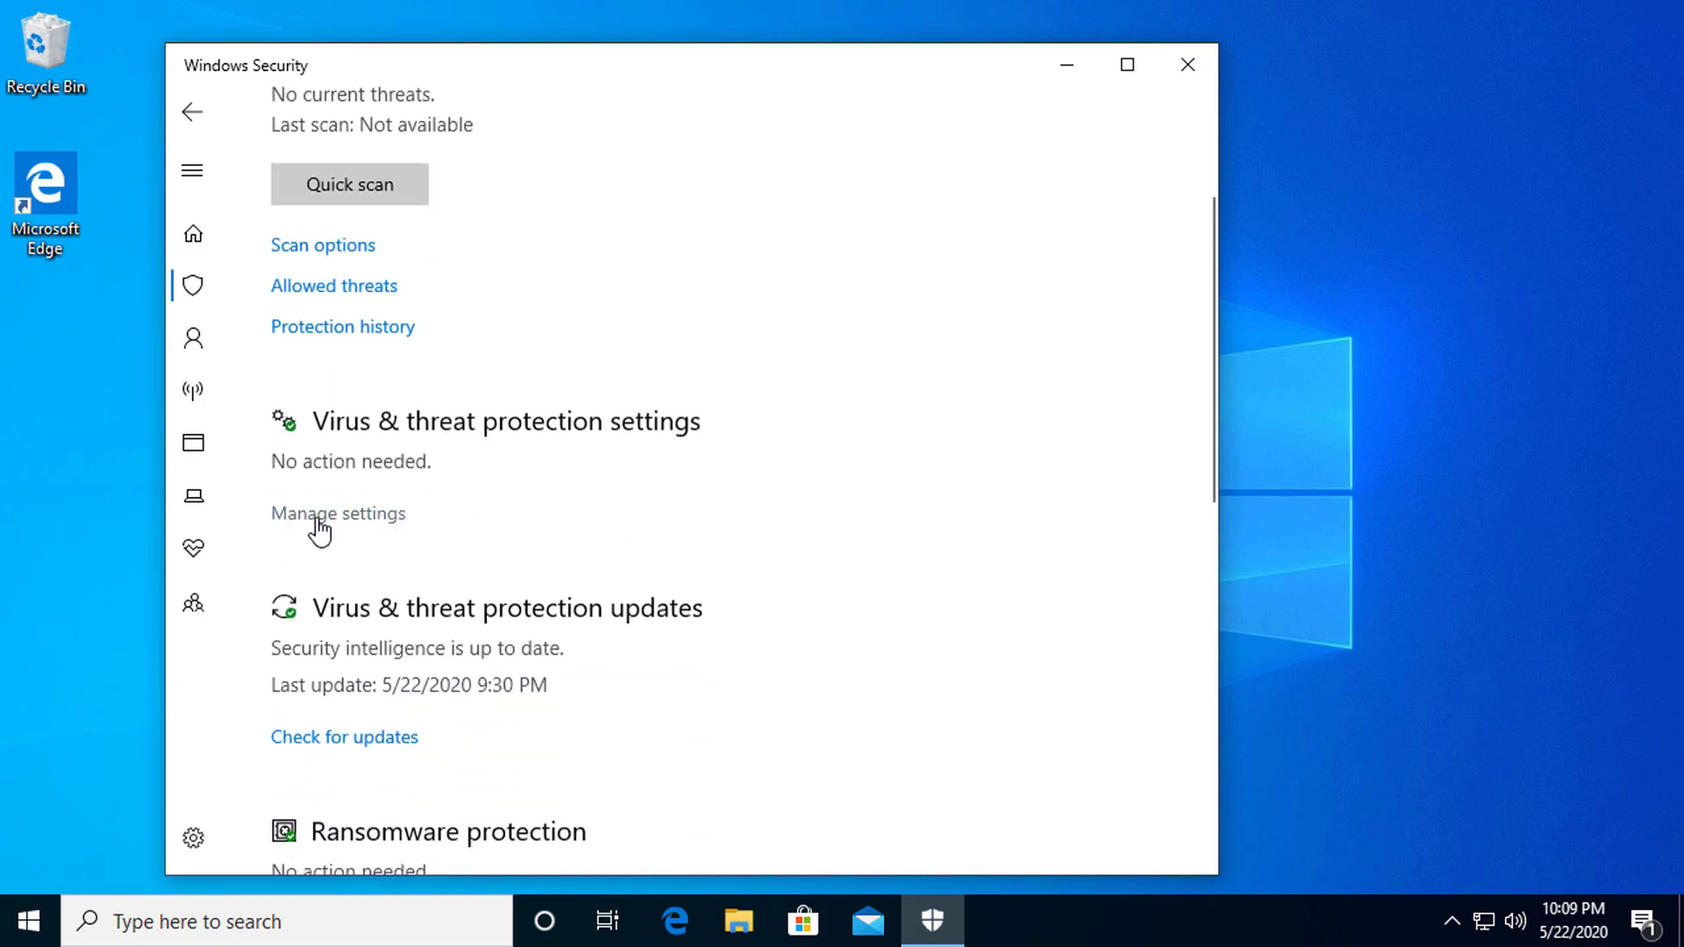
click(336, 521)
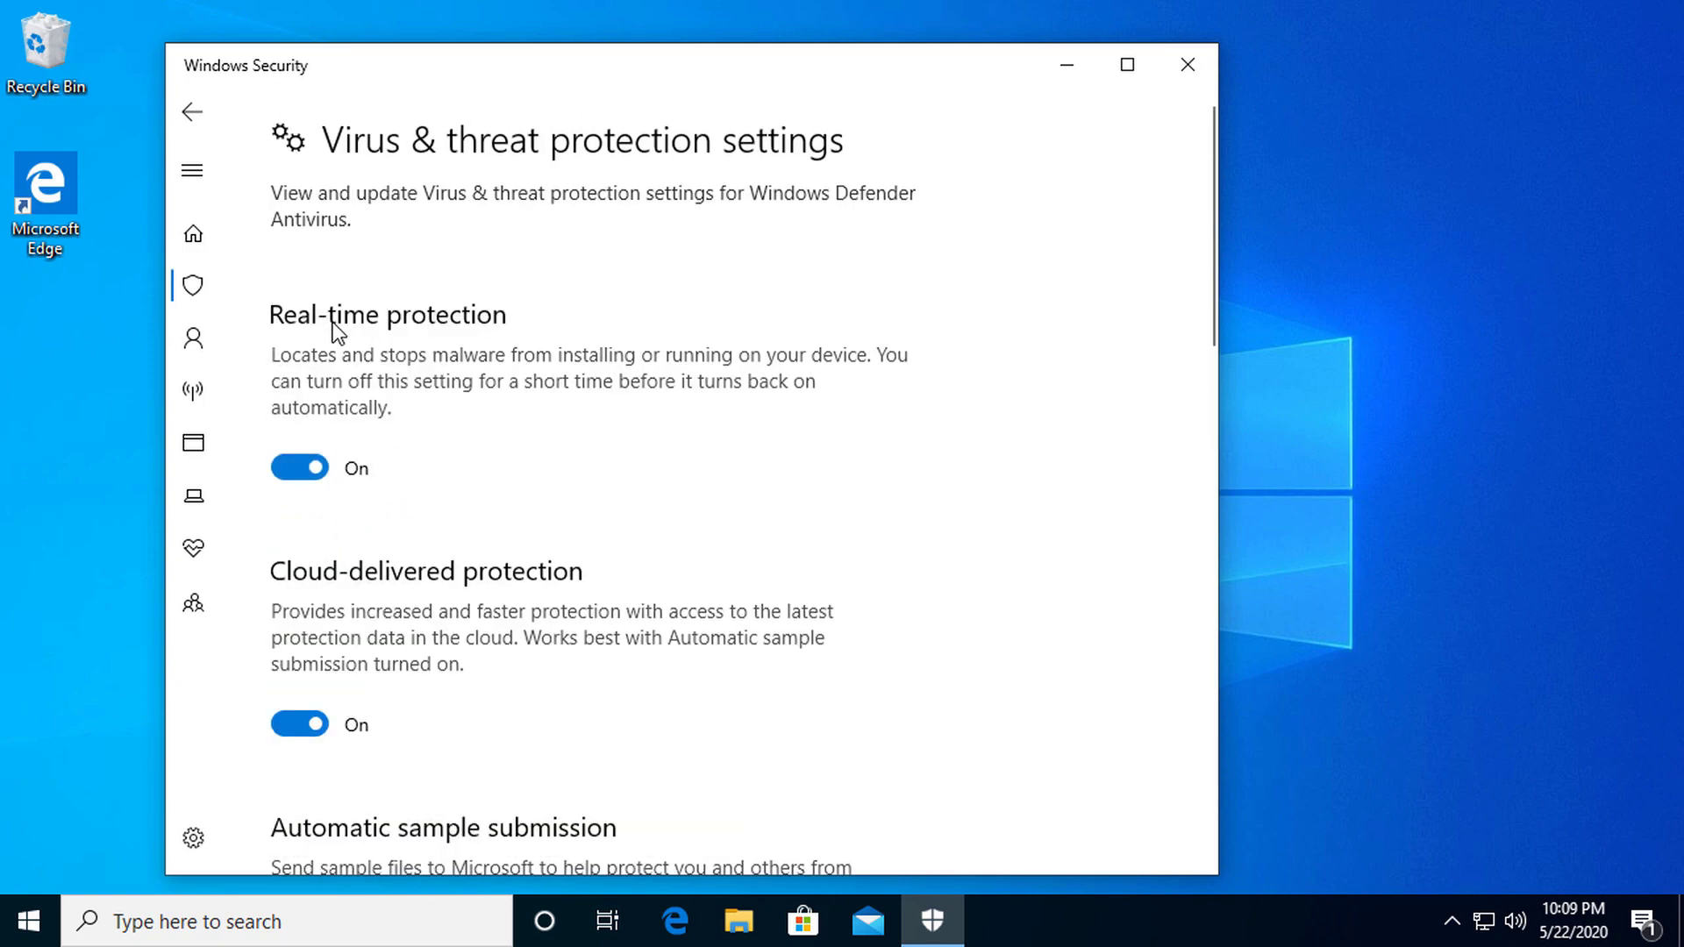
Turn off Real-time protection, allow Windows Security to make changes to the device, and close its window.
click(302, 464)
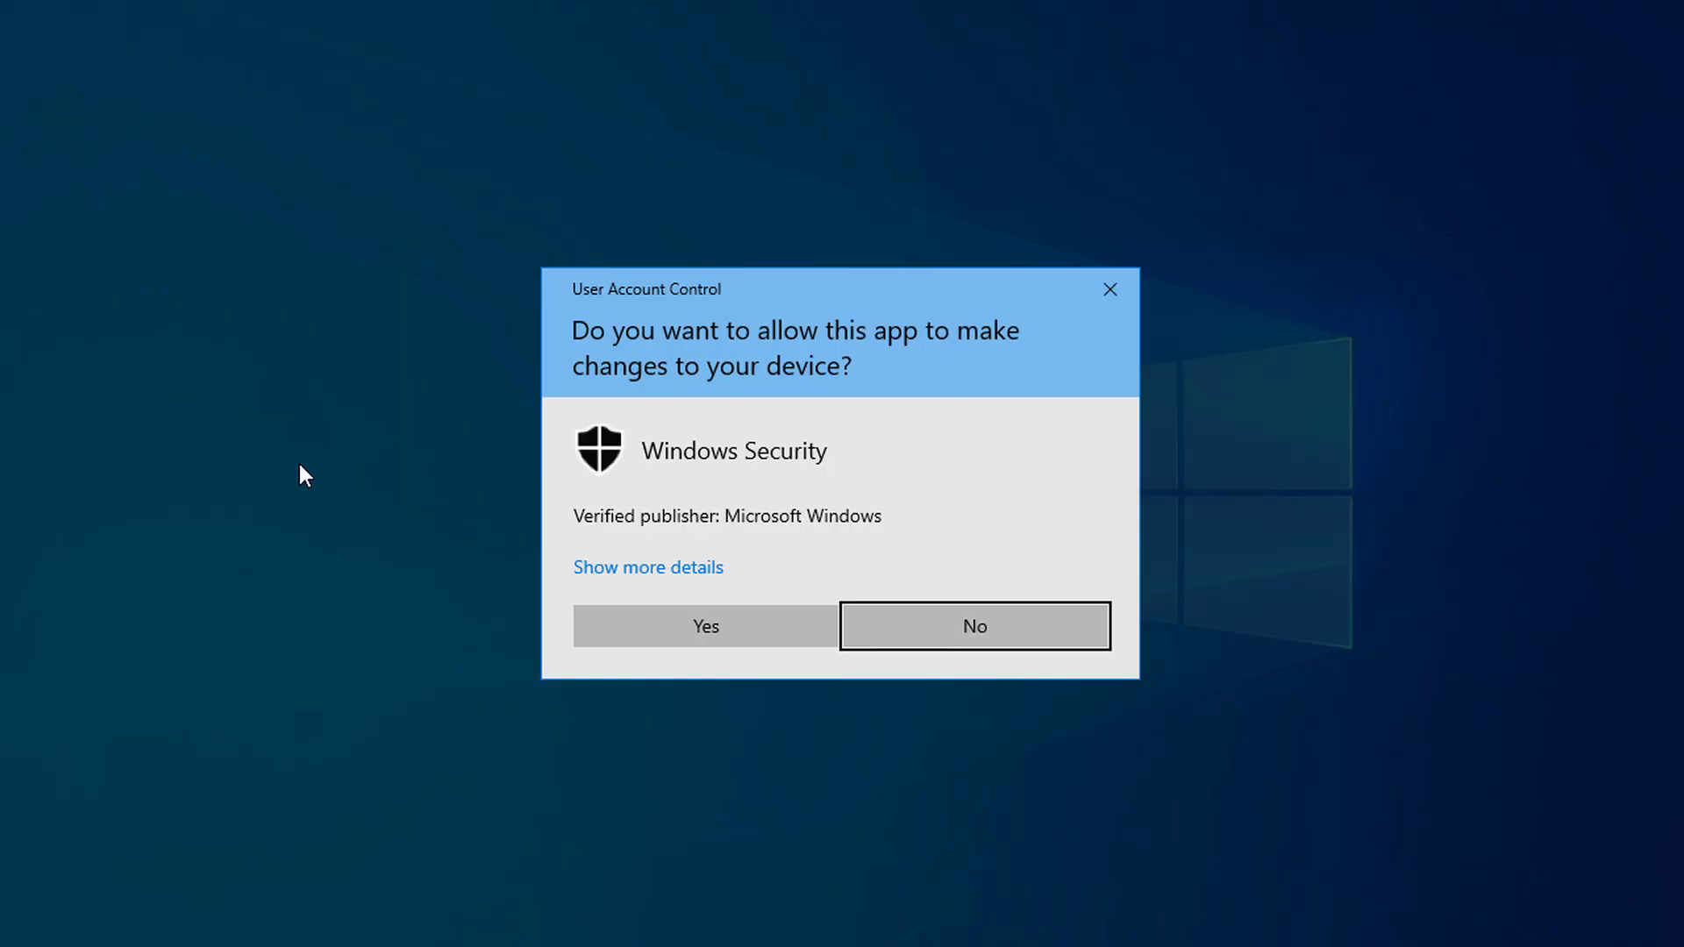
click(738, 624)
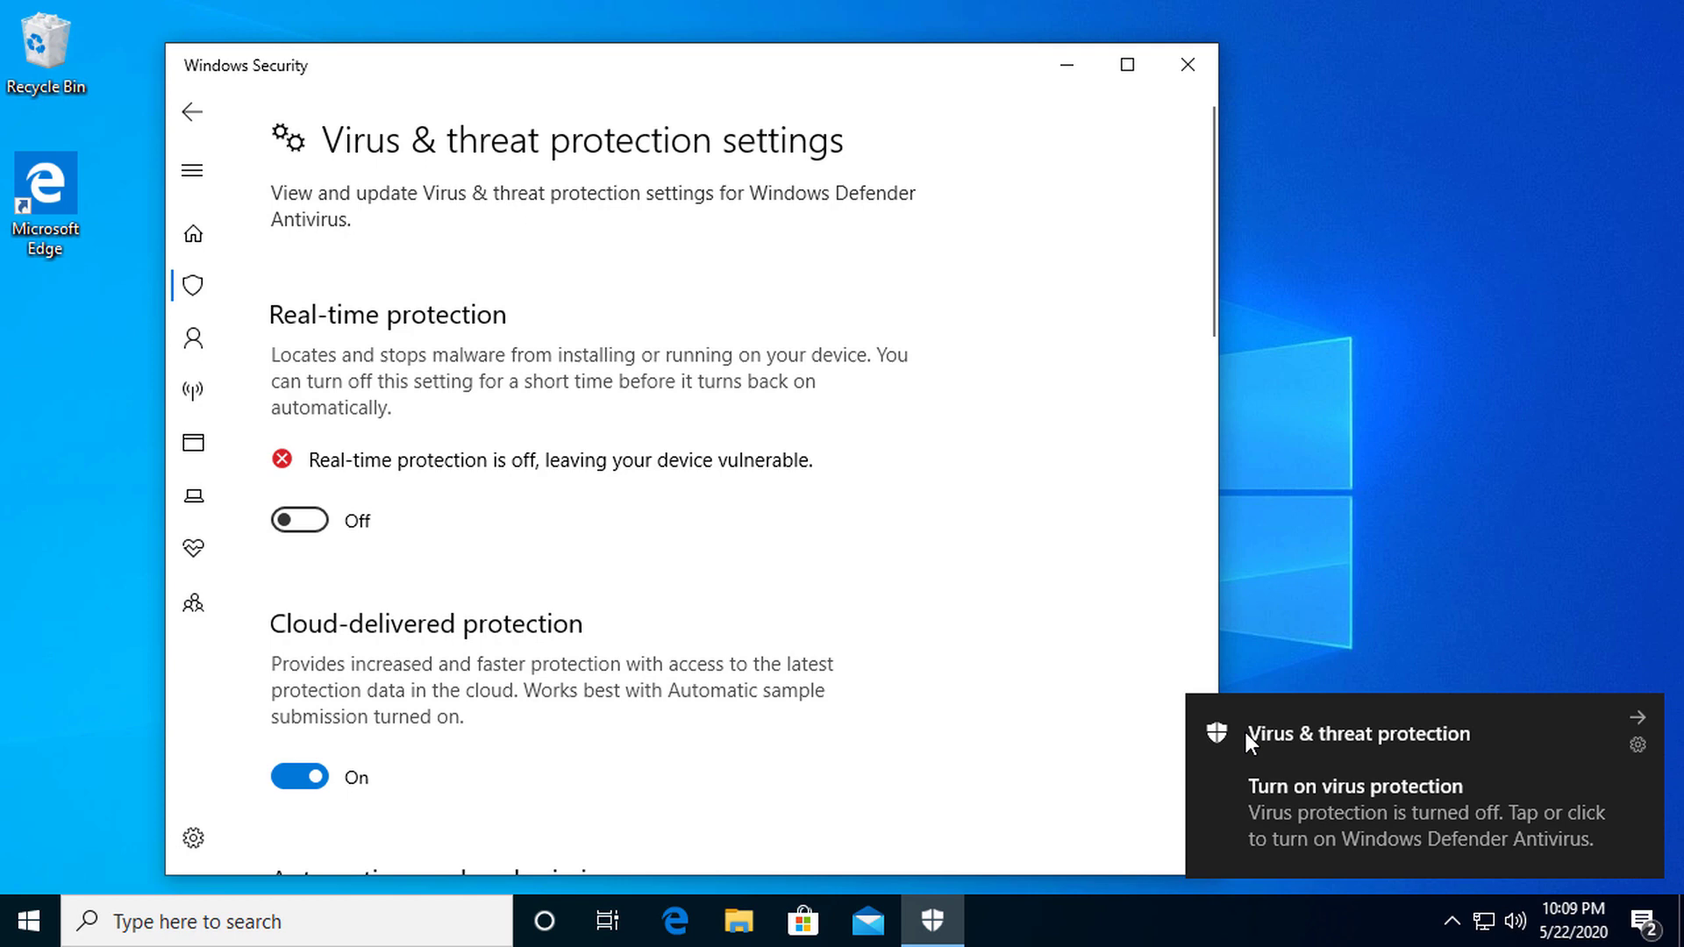
mouse_move(1508, 750)
click(299, 520)
click(1193, 56)
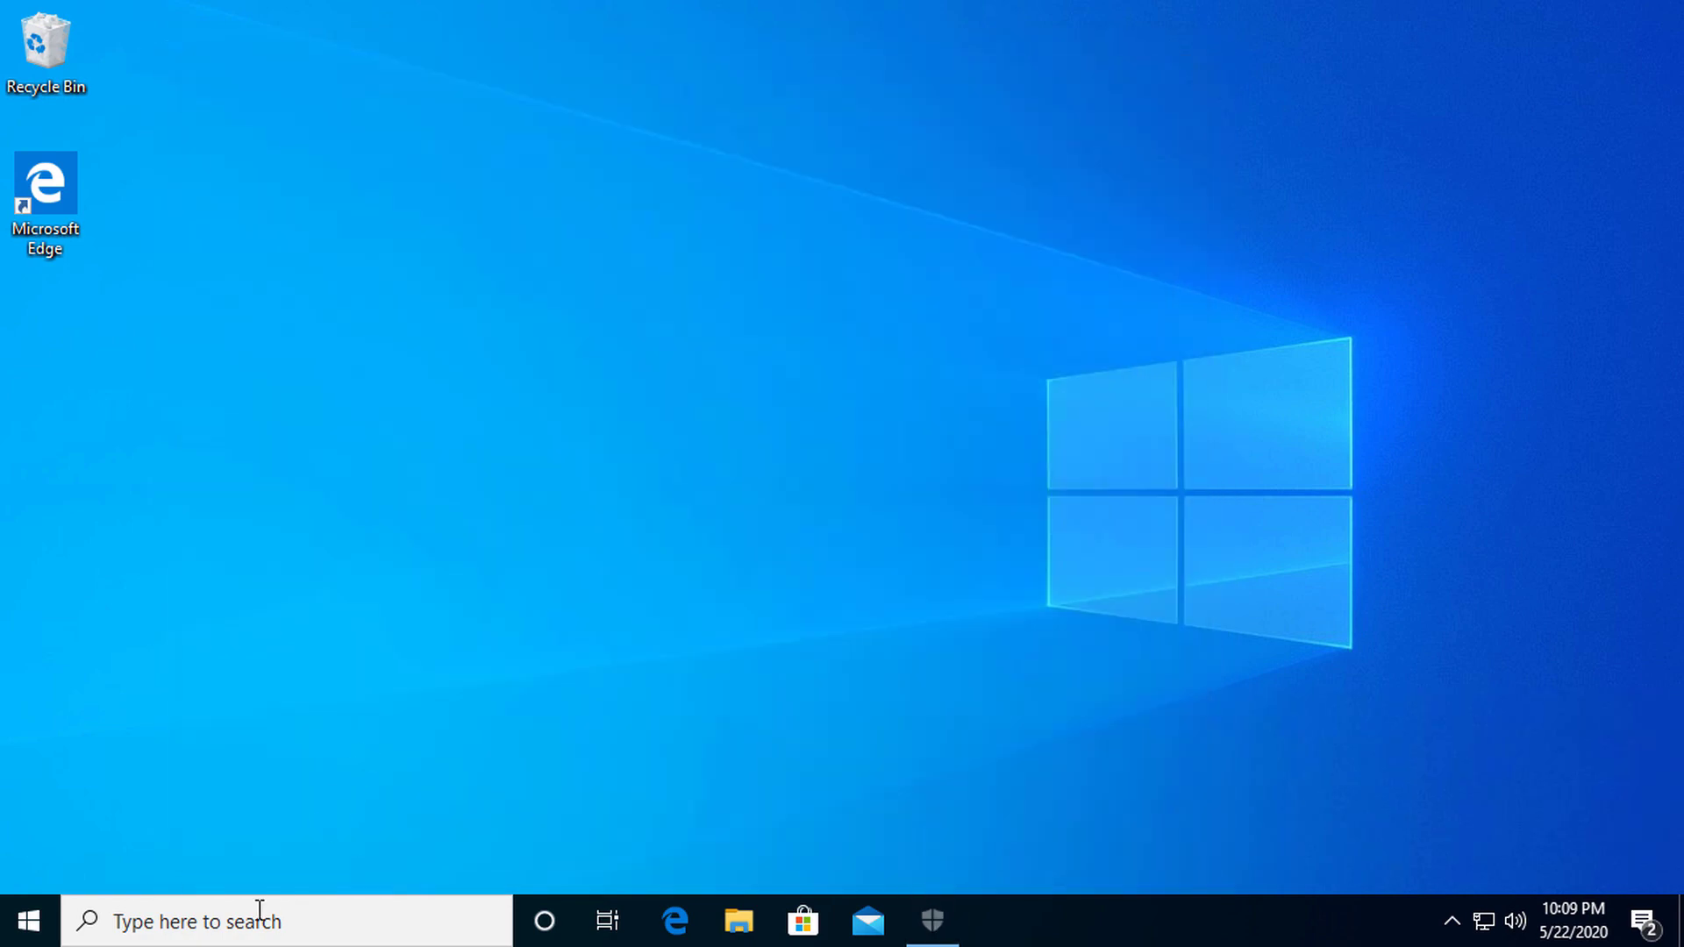
Open the Local Group Policy Editor, move its window higher on the desktop, and widen the policy tree so the folder names fit.
click(256, 919)
text(grou)
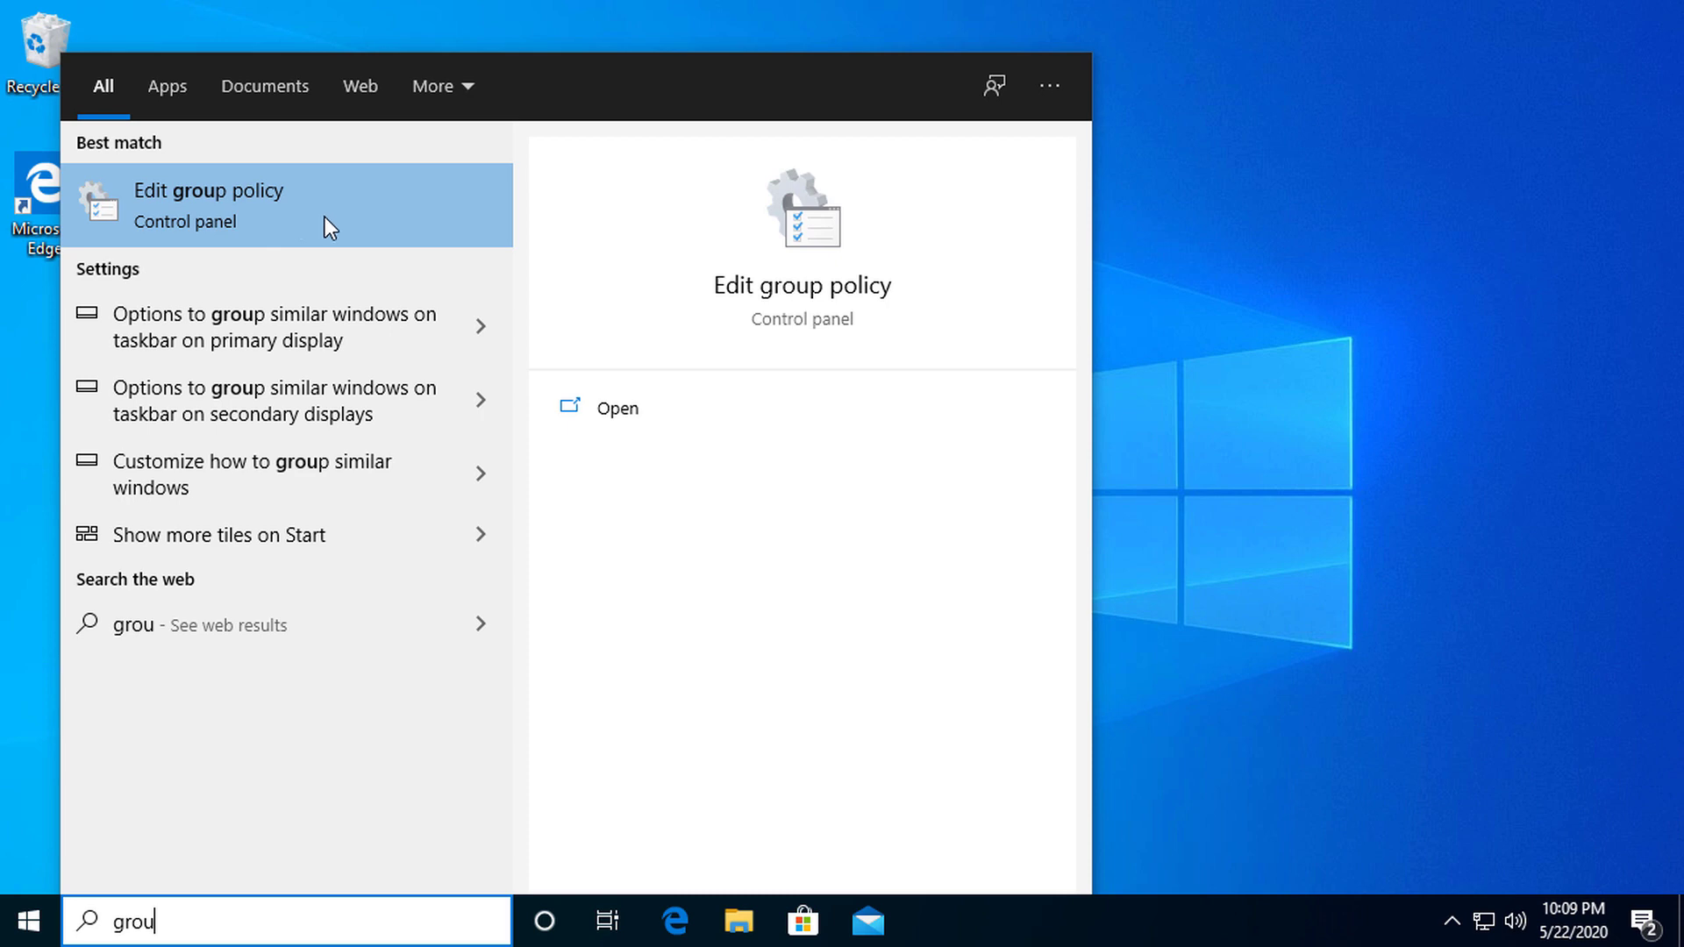
click(209, 191)
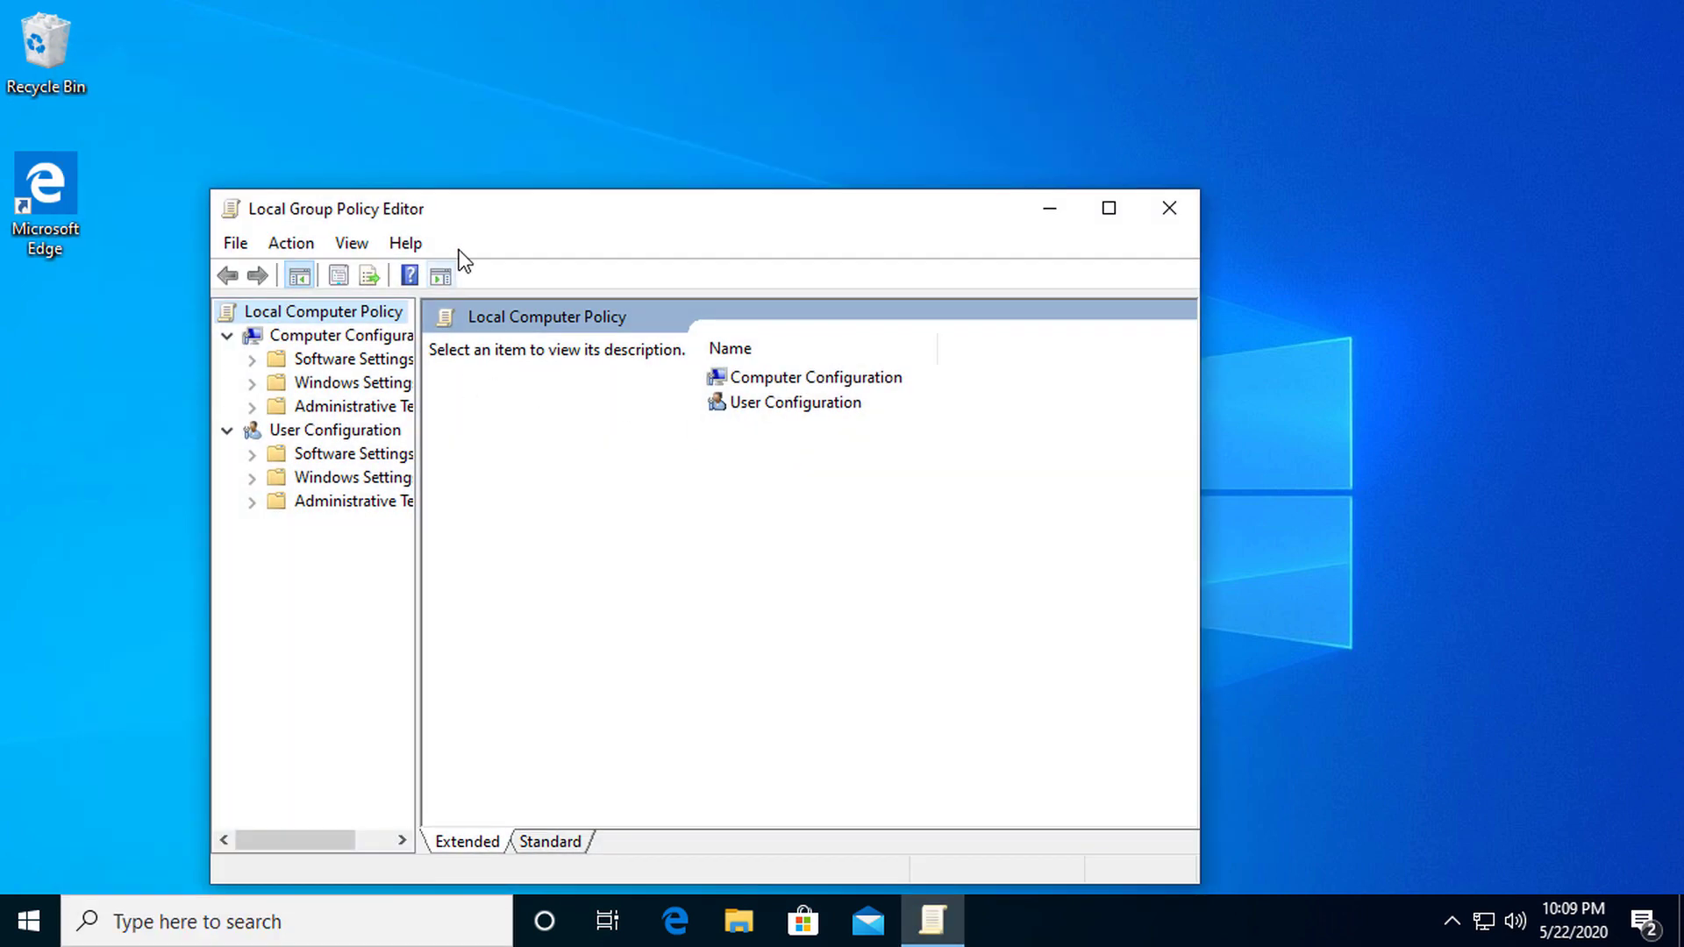
drag(512, 215, 583, 83)
drag(488, 350, 674, 350)
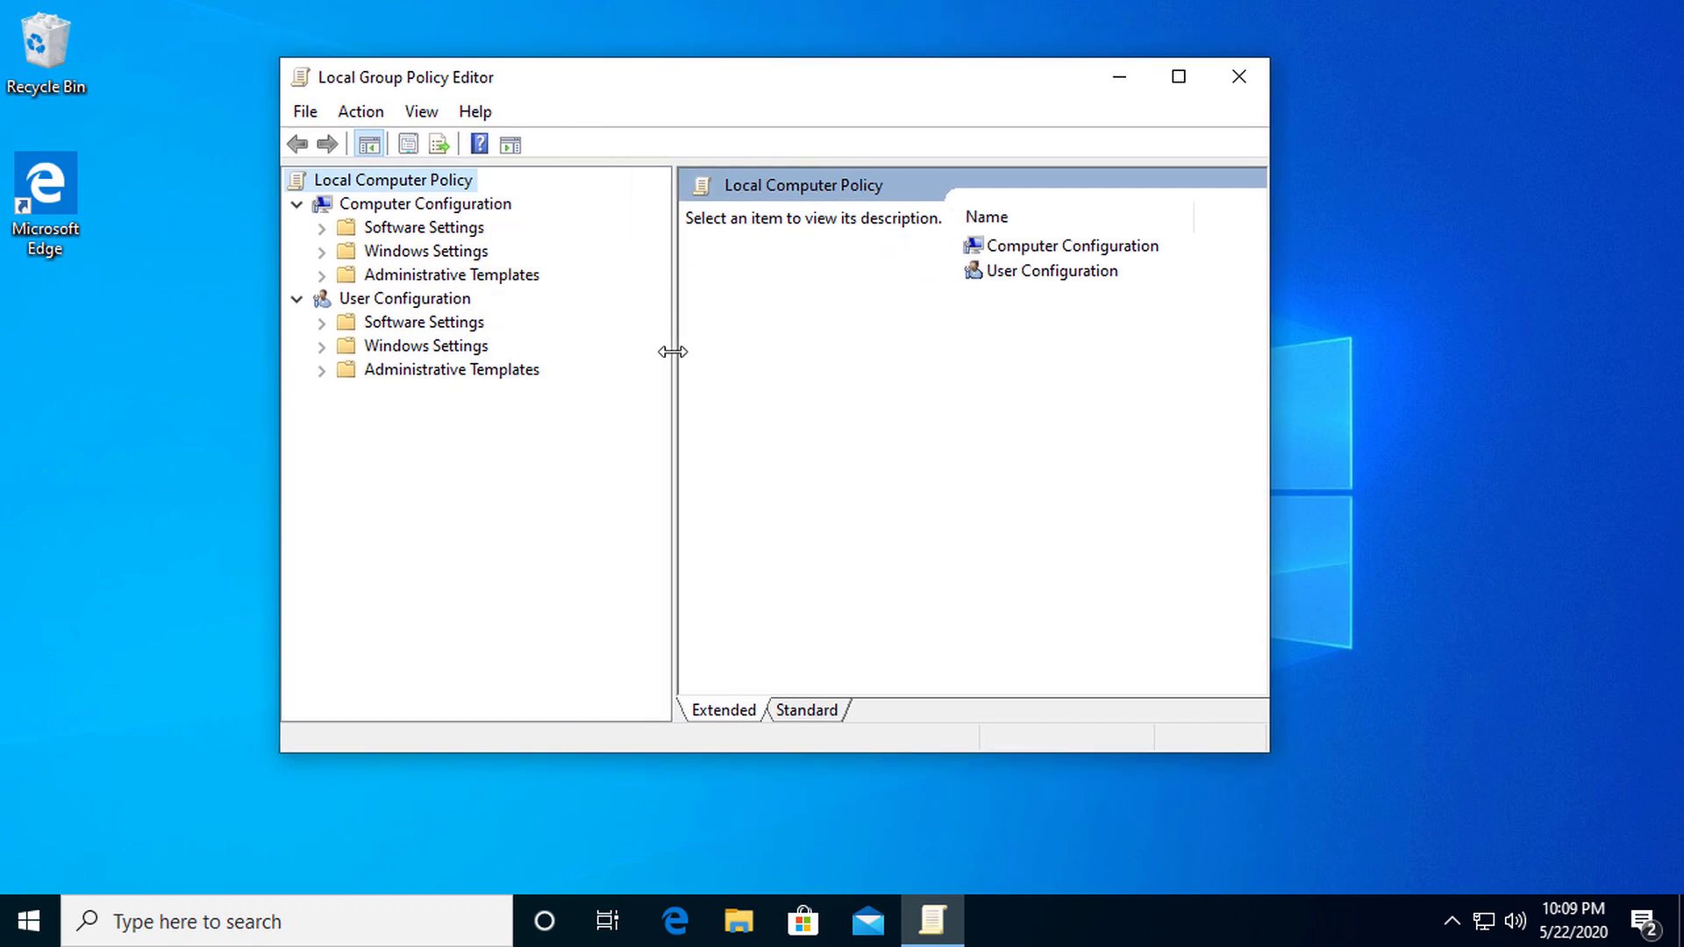
Open the Windows Defender Antivirus folder in Computer Configuration's Administrative Templates, under Windows Components, enlarging the editor window.
click(439, 276)
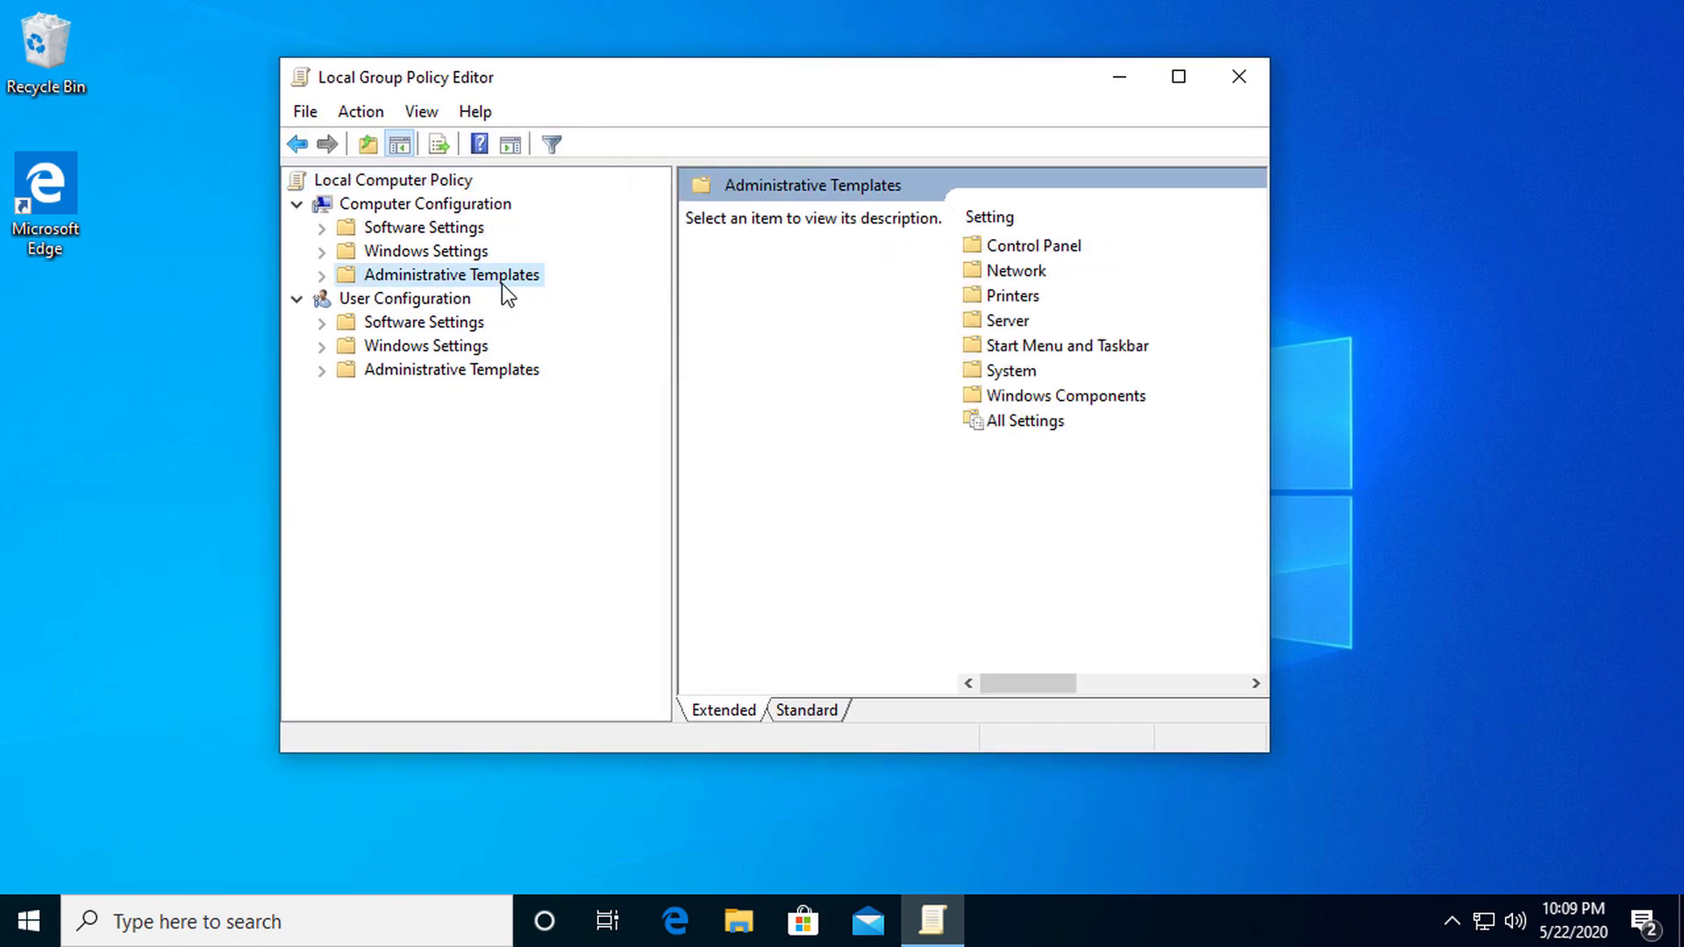
double_click(1044, 397)
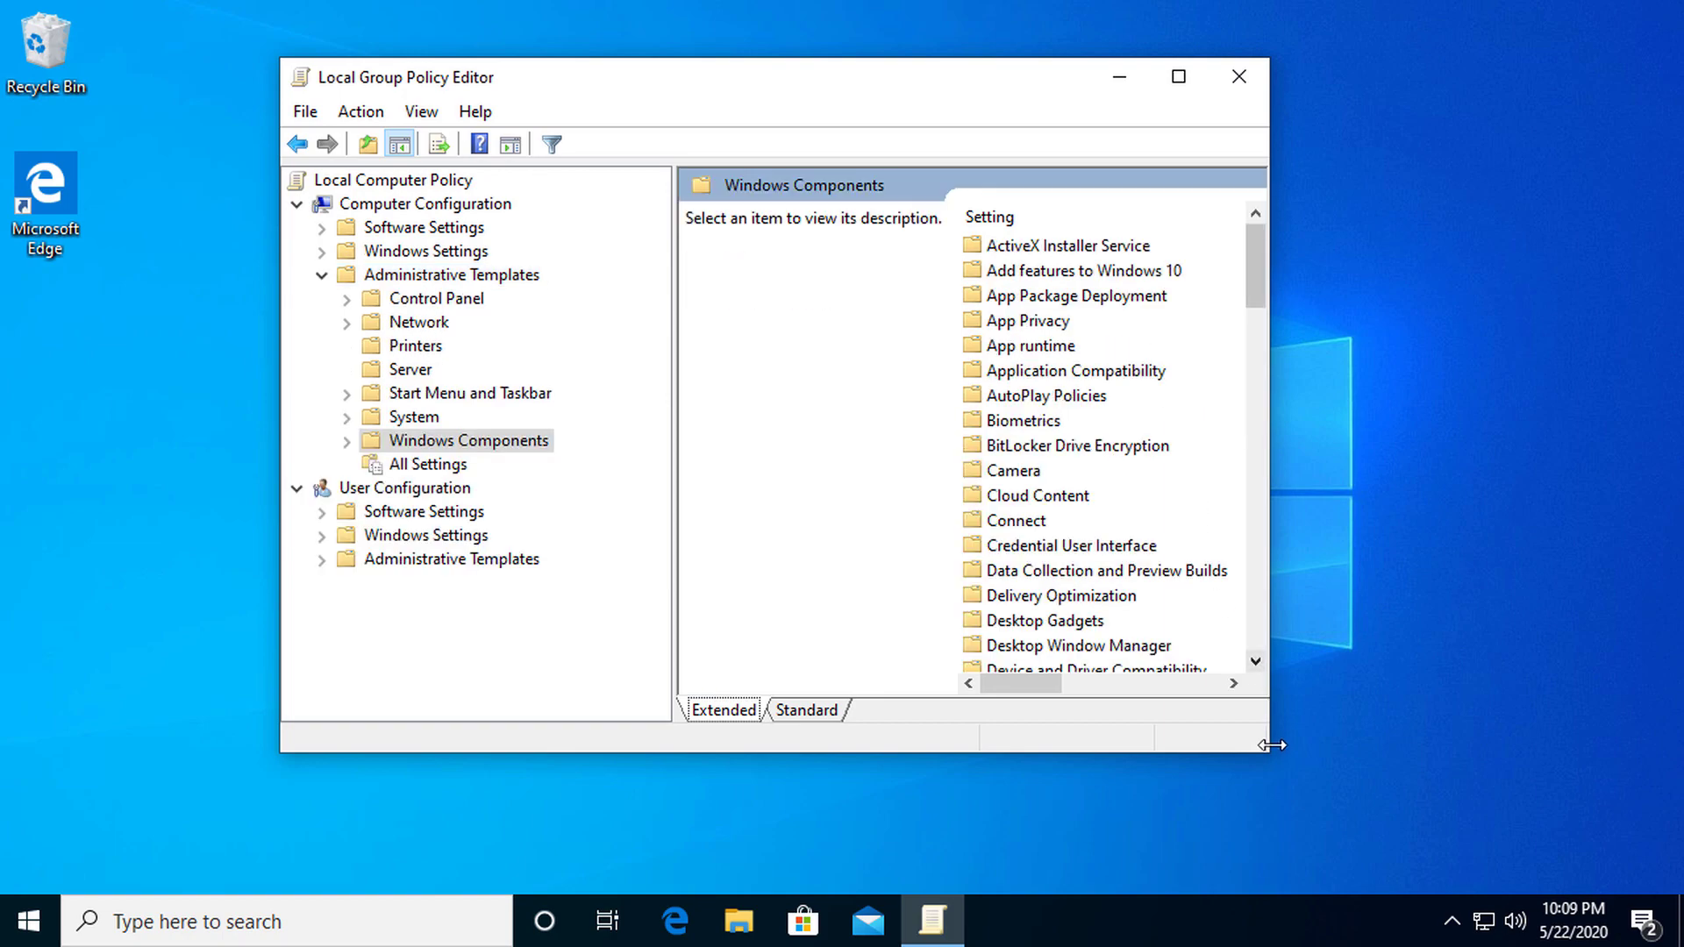
drag(1272, 745, 1523, 782)
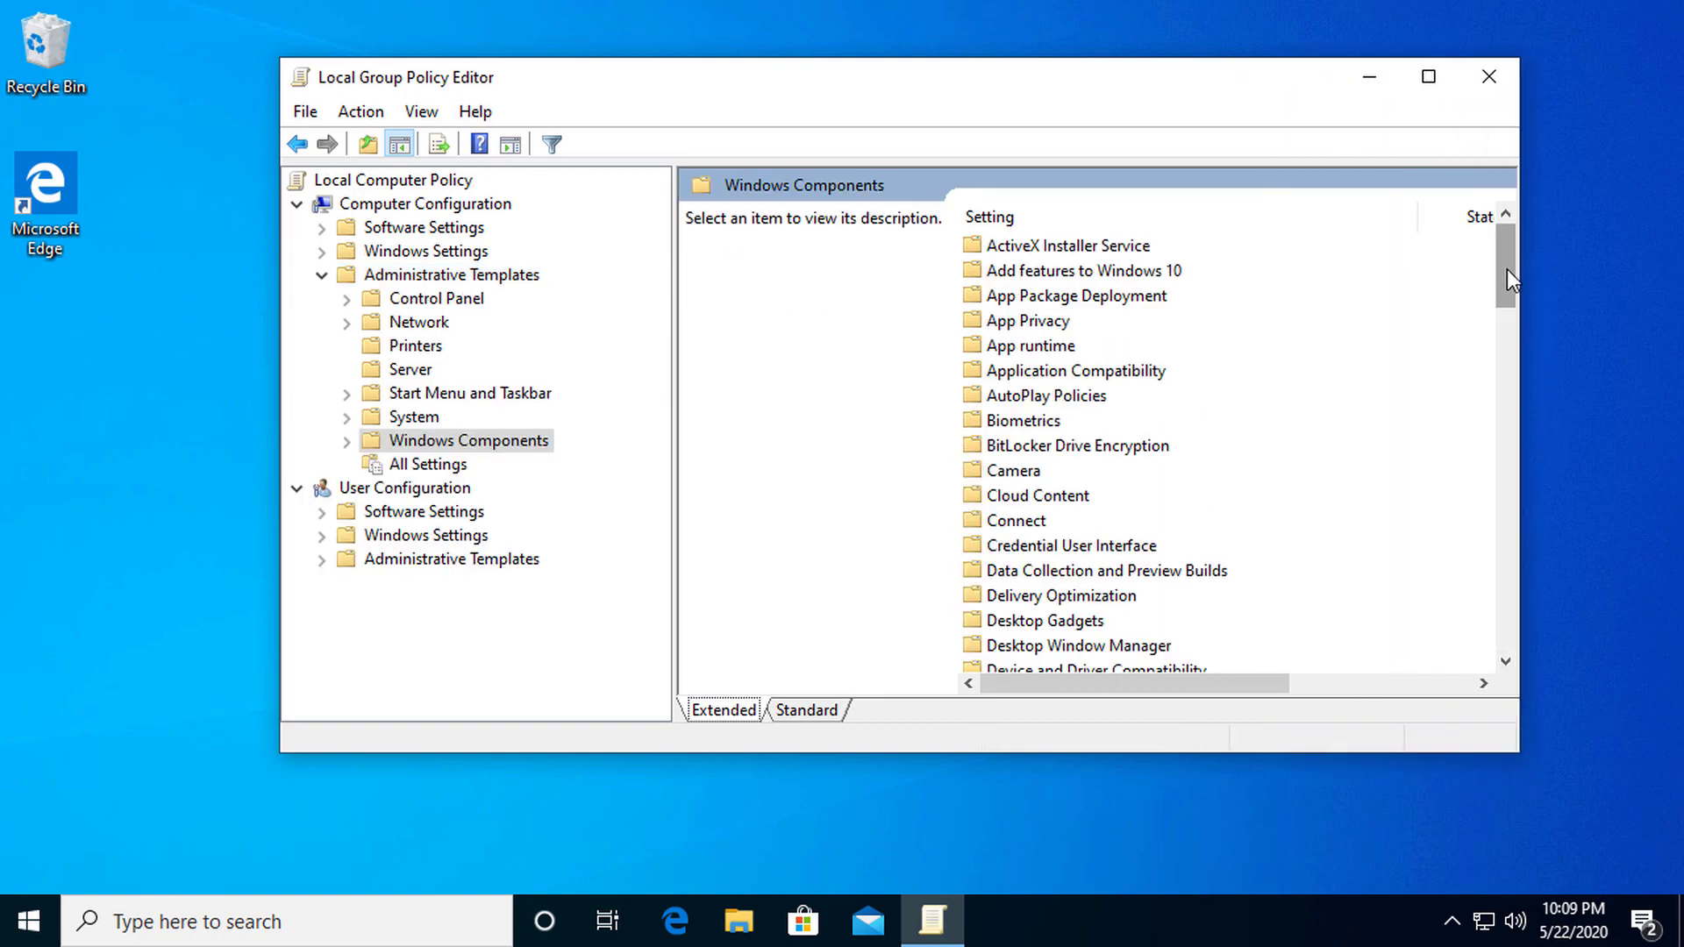
drag(1507, 272, 1513, 572)
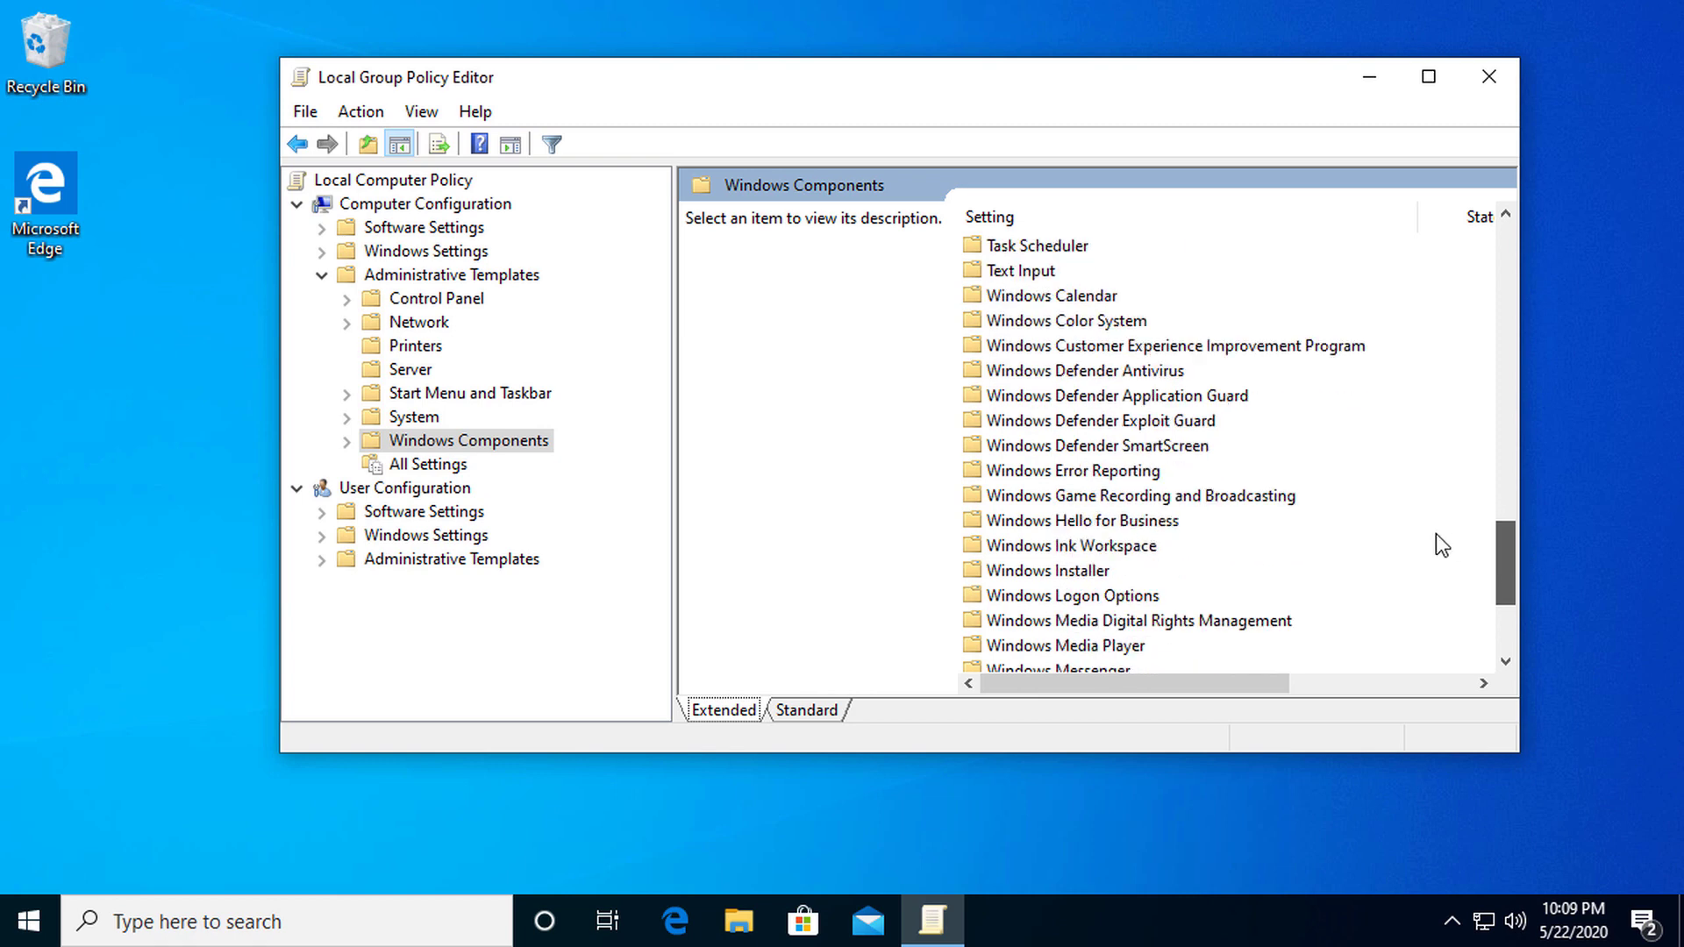
click(1130, 372)
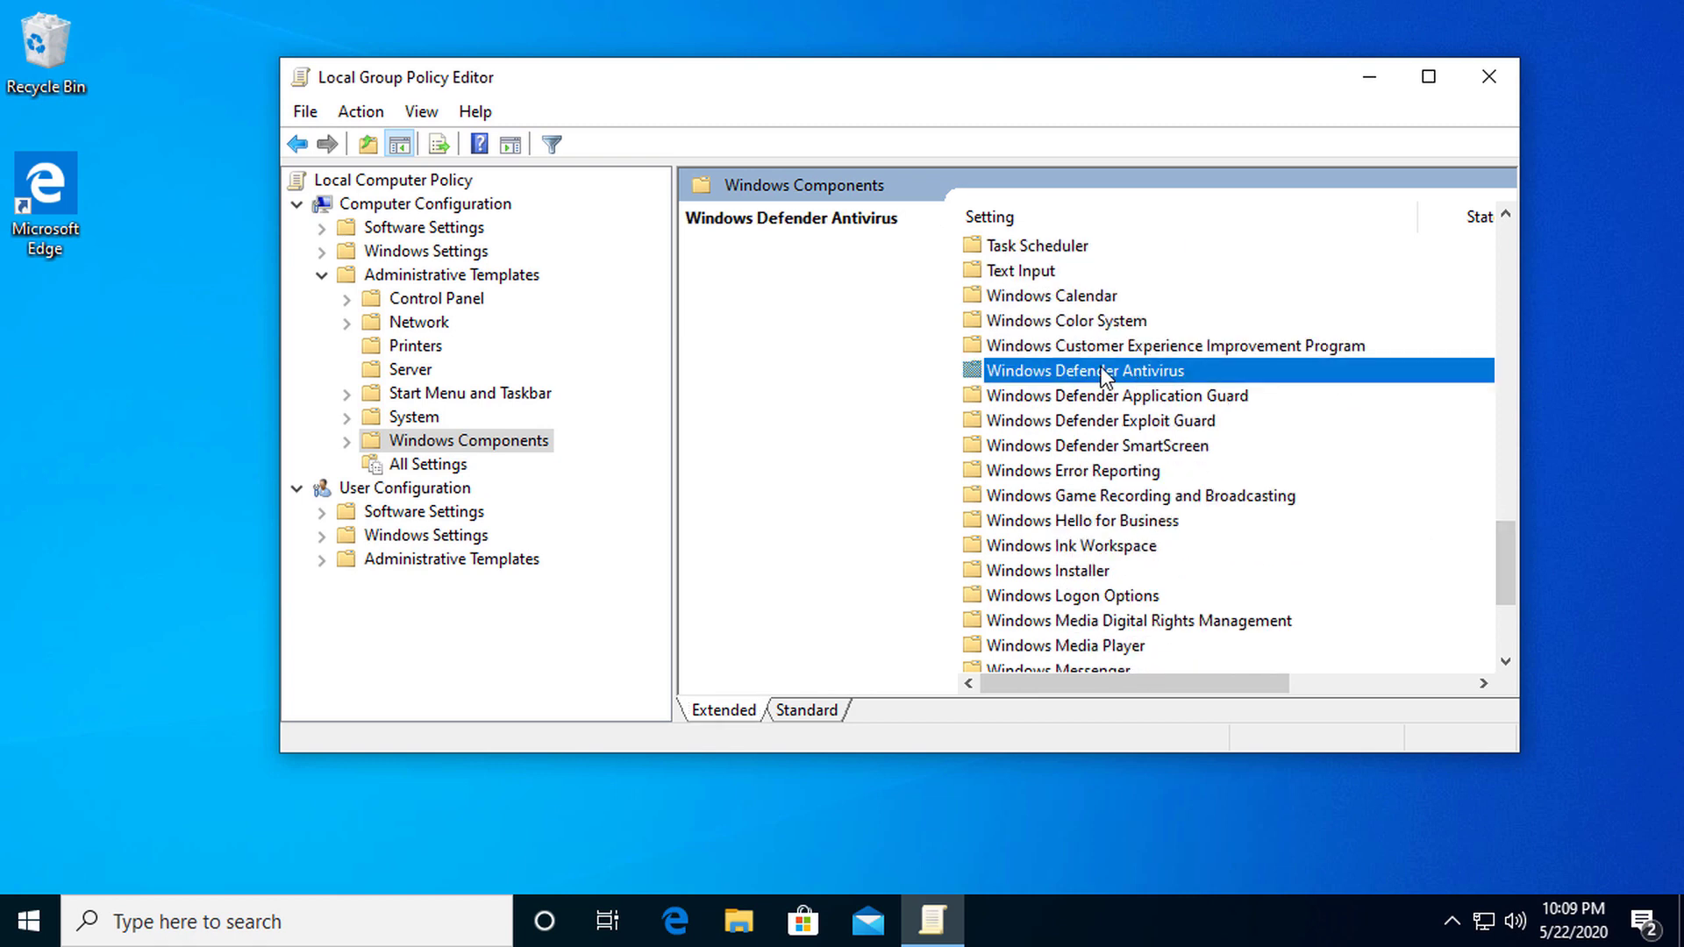
double_click(1102, 370)
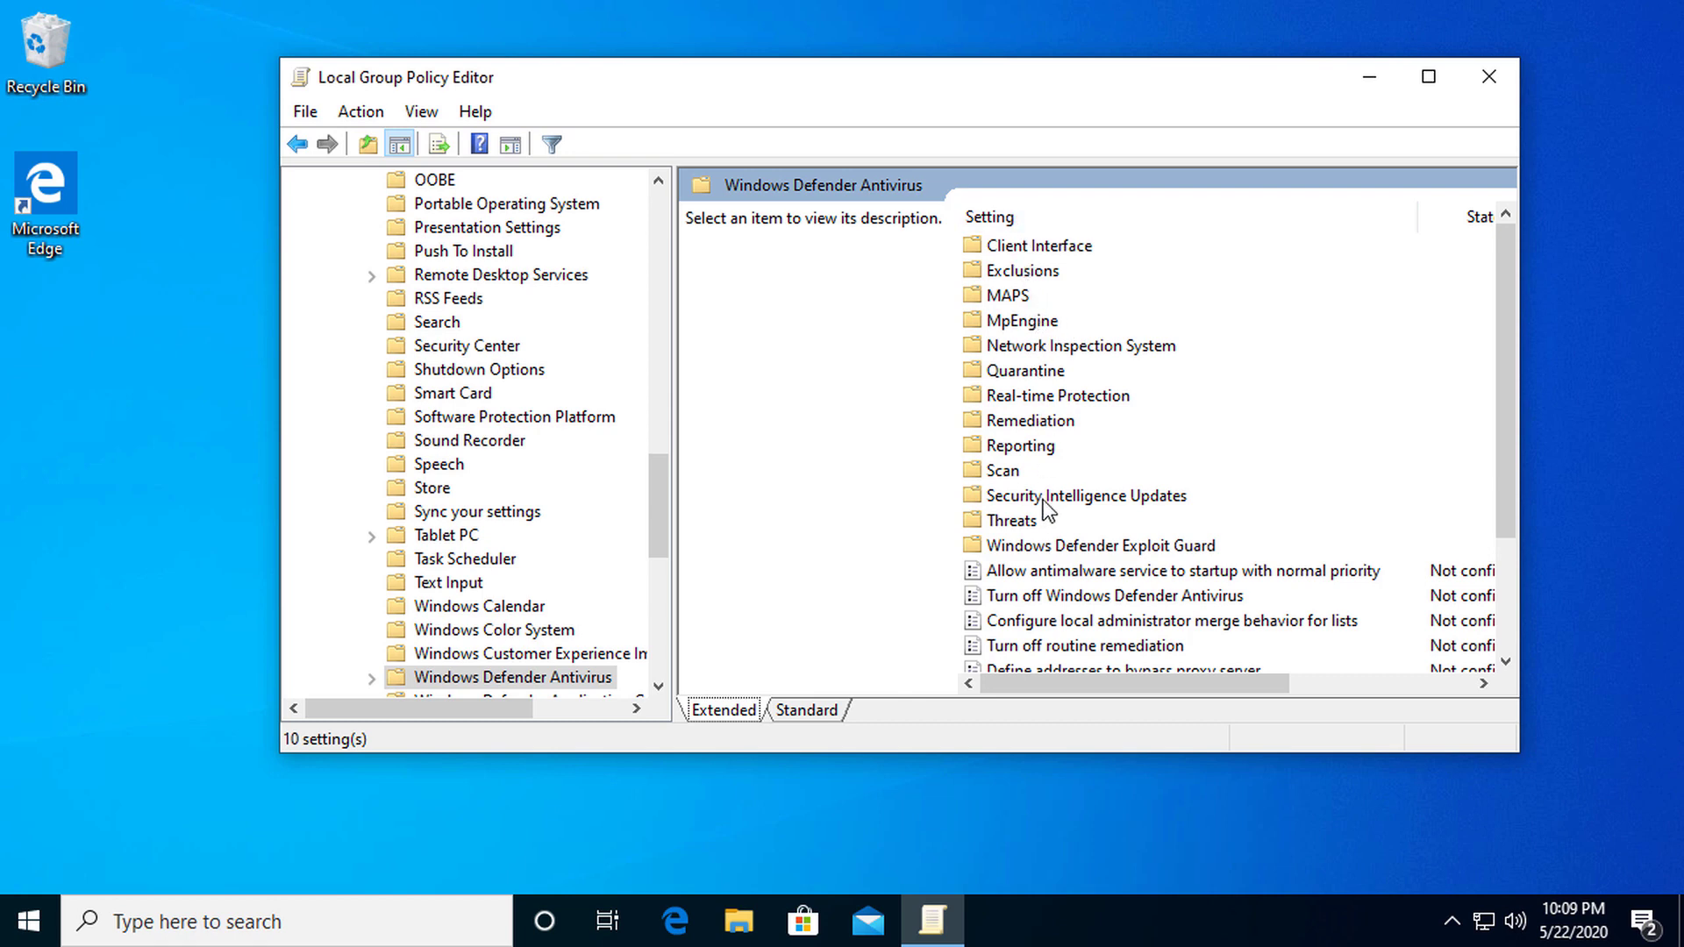
Open the "Turn off Windows Defender Antivirus" policy setting for editing.
scroll(1068, 546, down, 2)
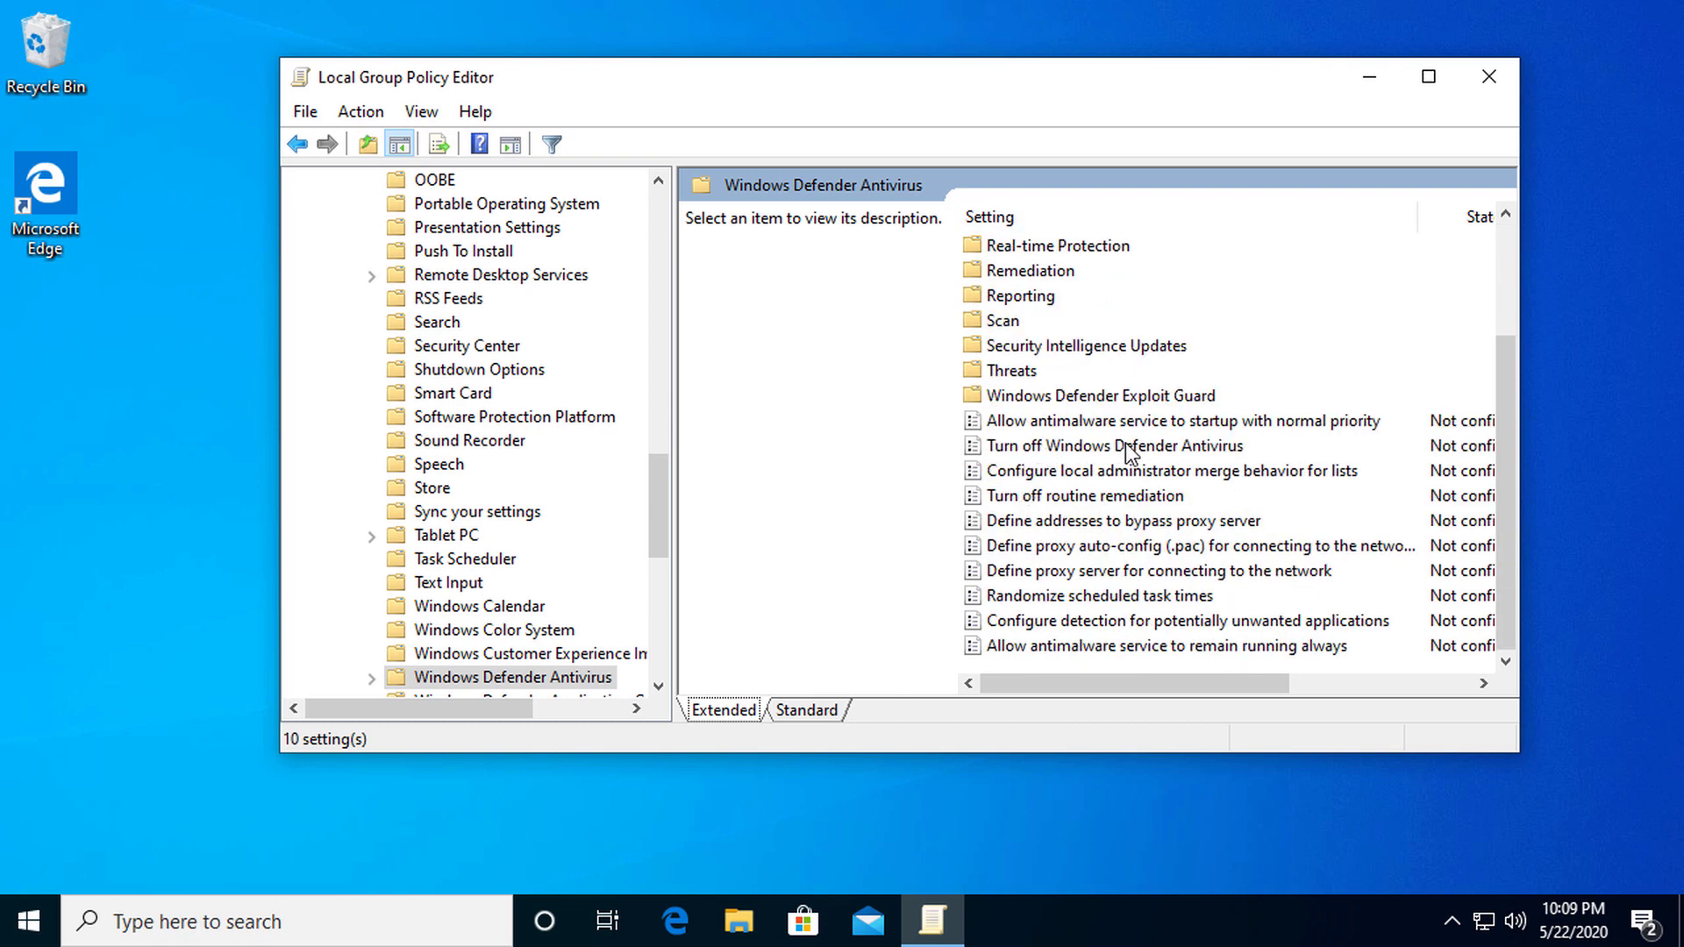
double_click(1160, 447)
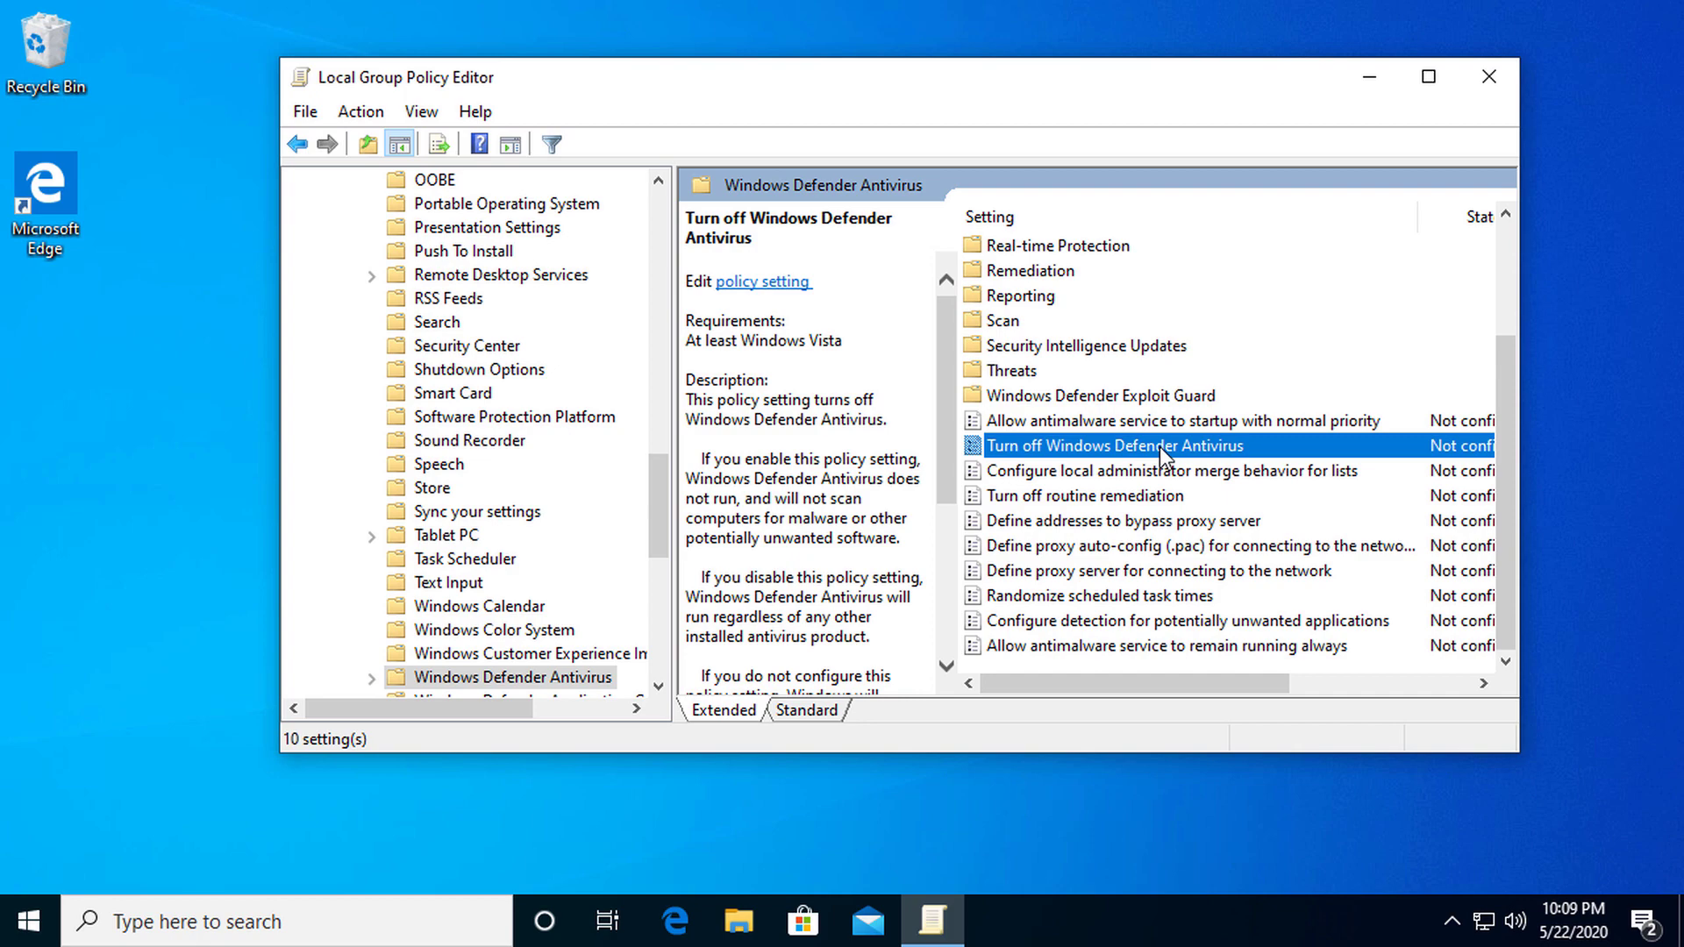
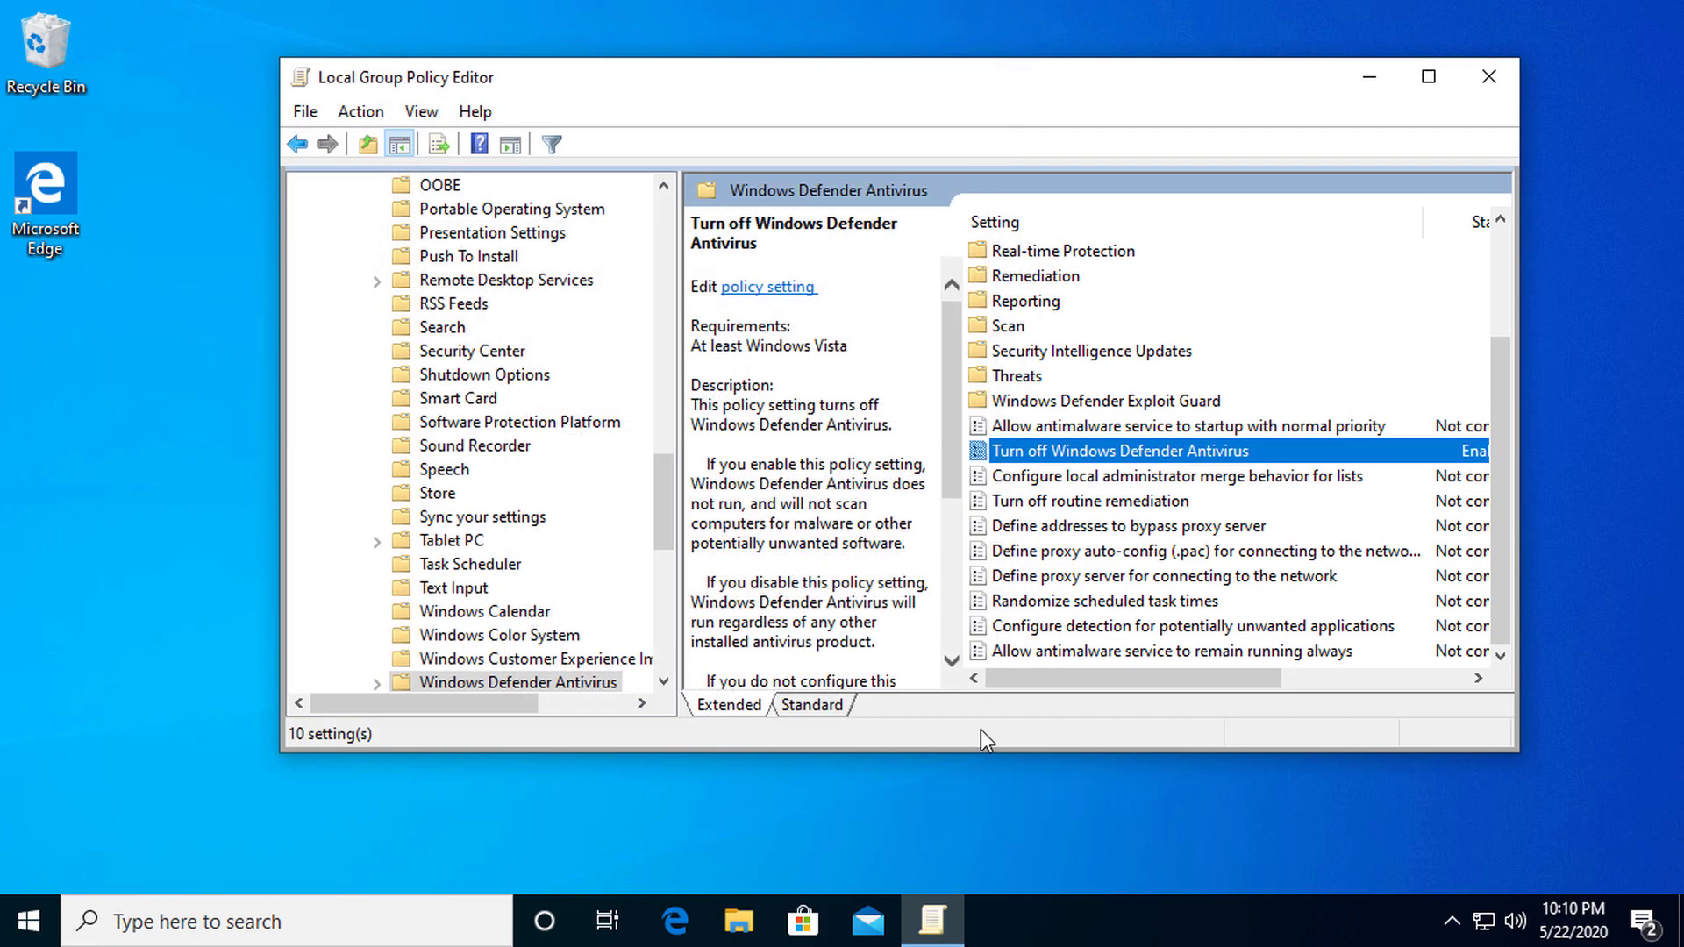
Set the "Turn off Windows Defender Antivirus" policy to Not Configured, apply it, and close the Local Group Policy Editor.
double_click(1107, 450)
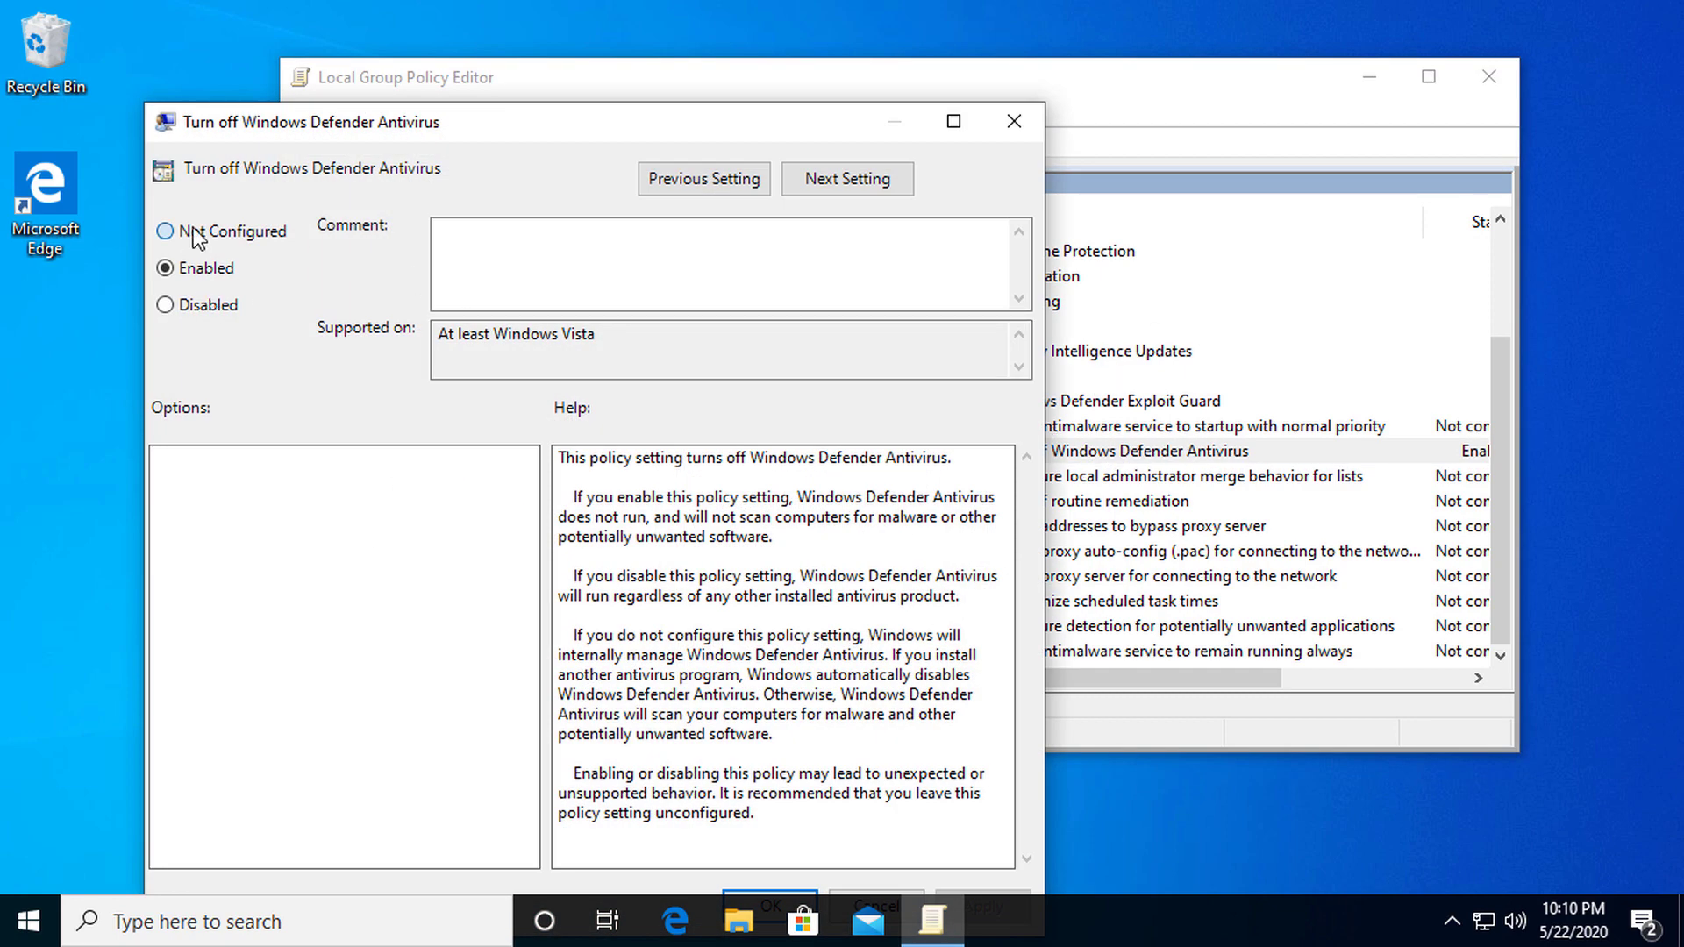
click(197, 233)
drag(487, 125, 527, 41)
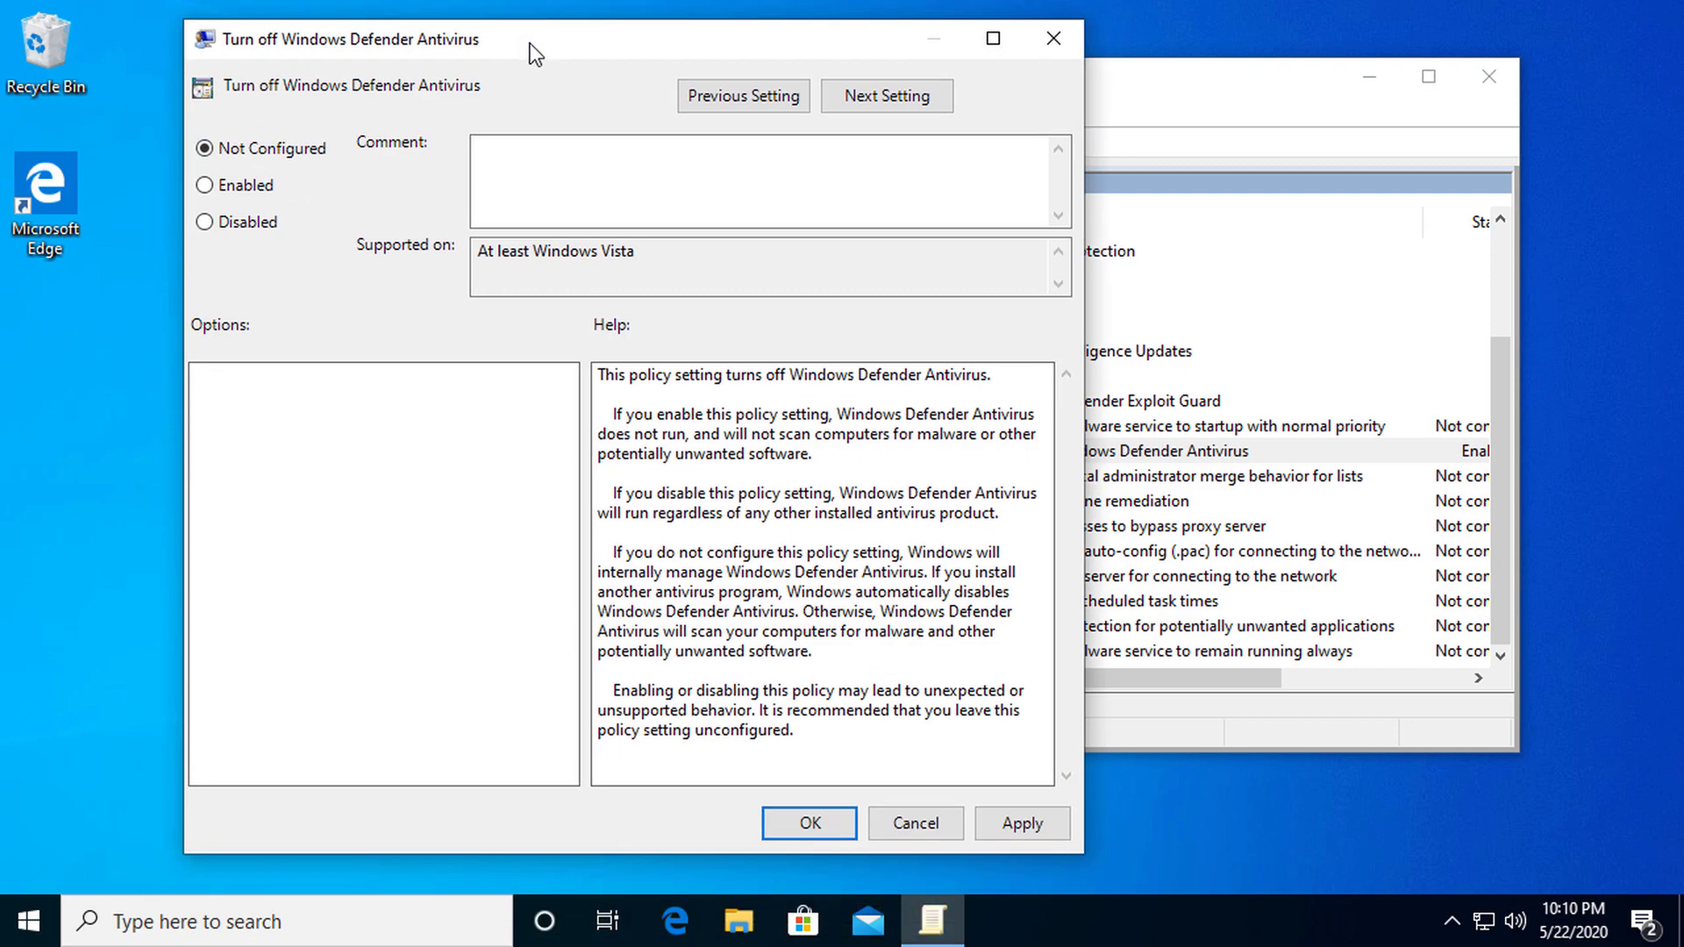
click(1008, 824)
click(842, 830)
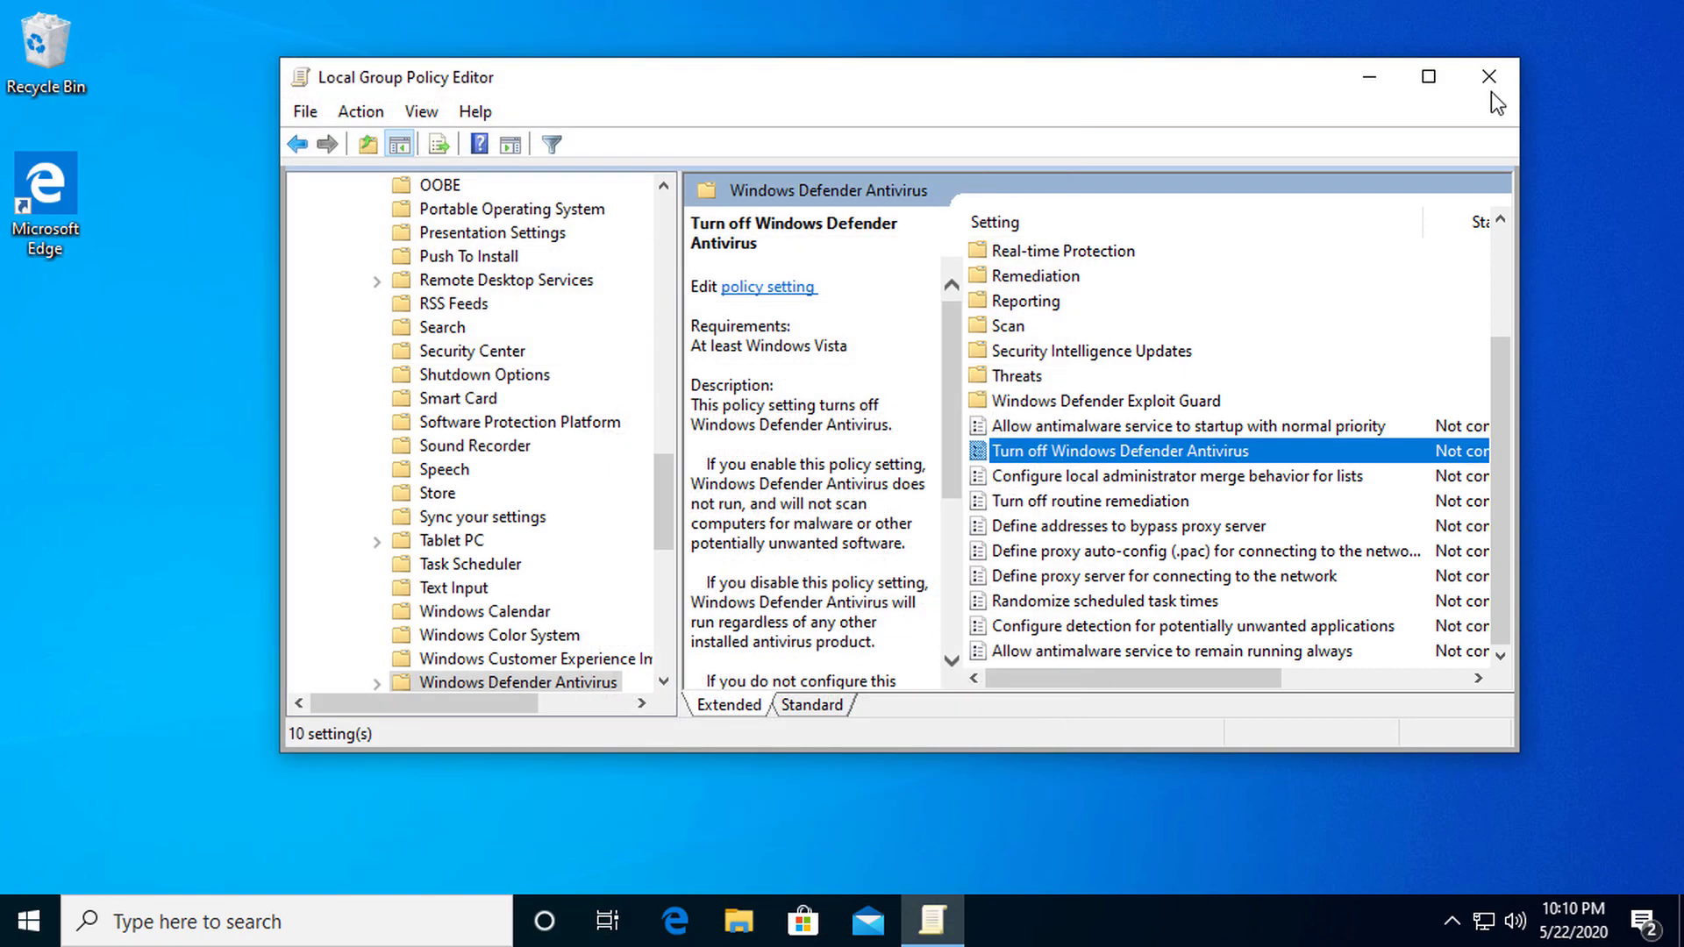
click(1489, 88)
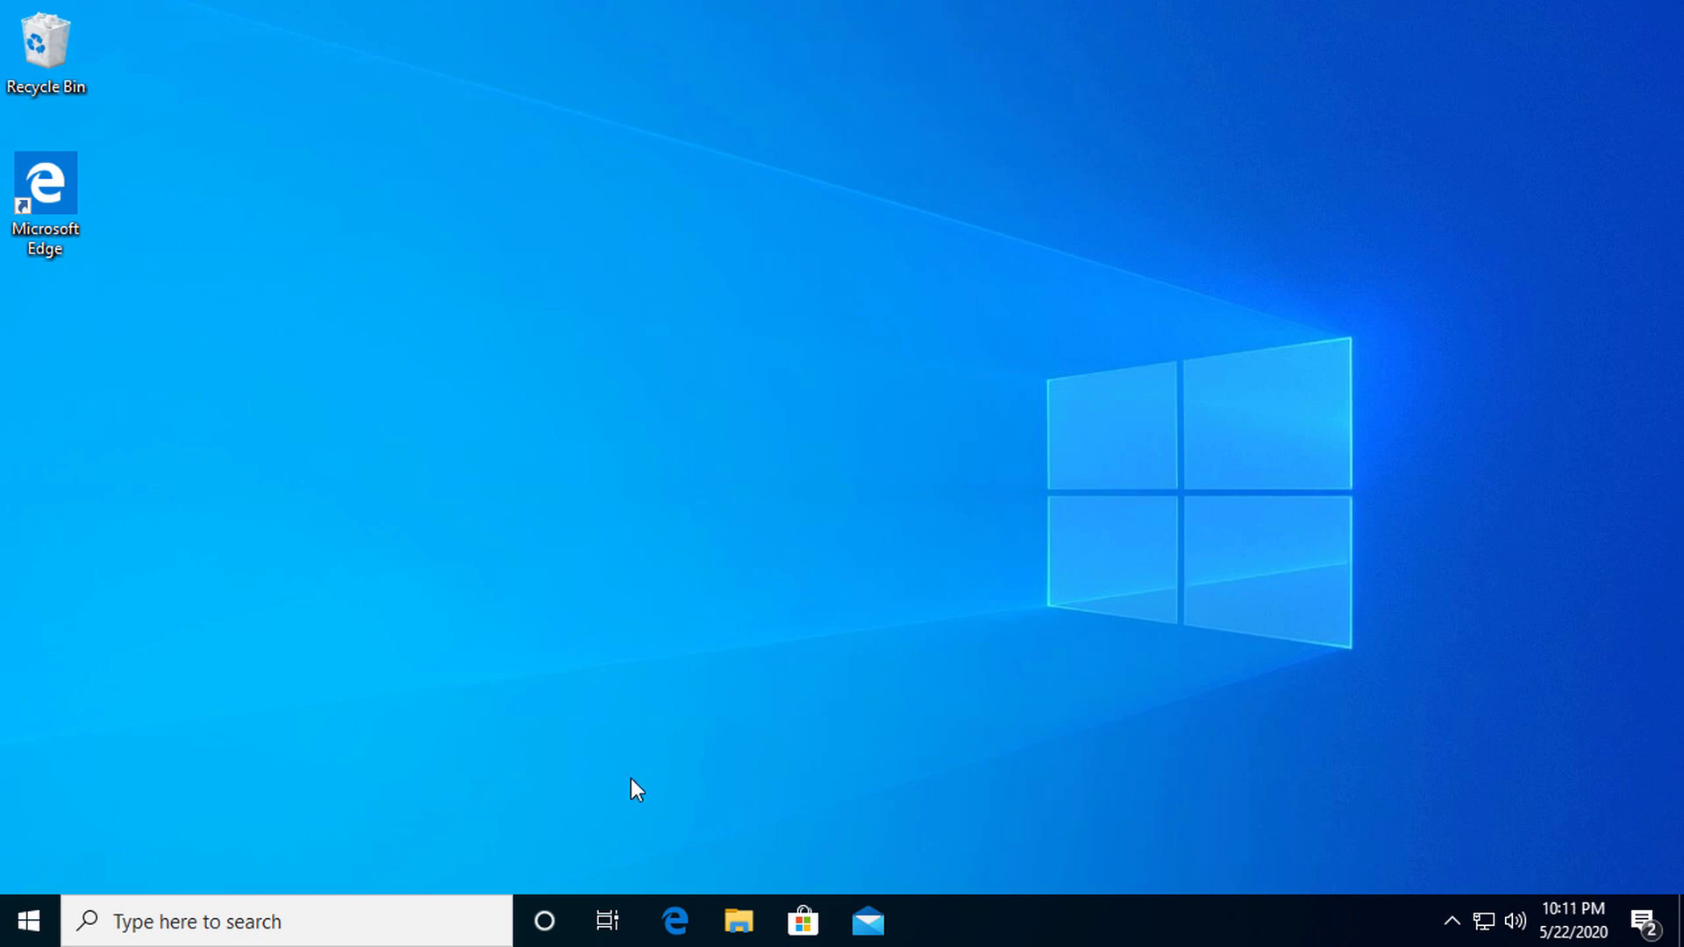
Search Windows for the Registry Editor, open it, and allow it to make changes to the device.
click(268, 917)
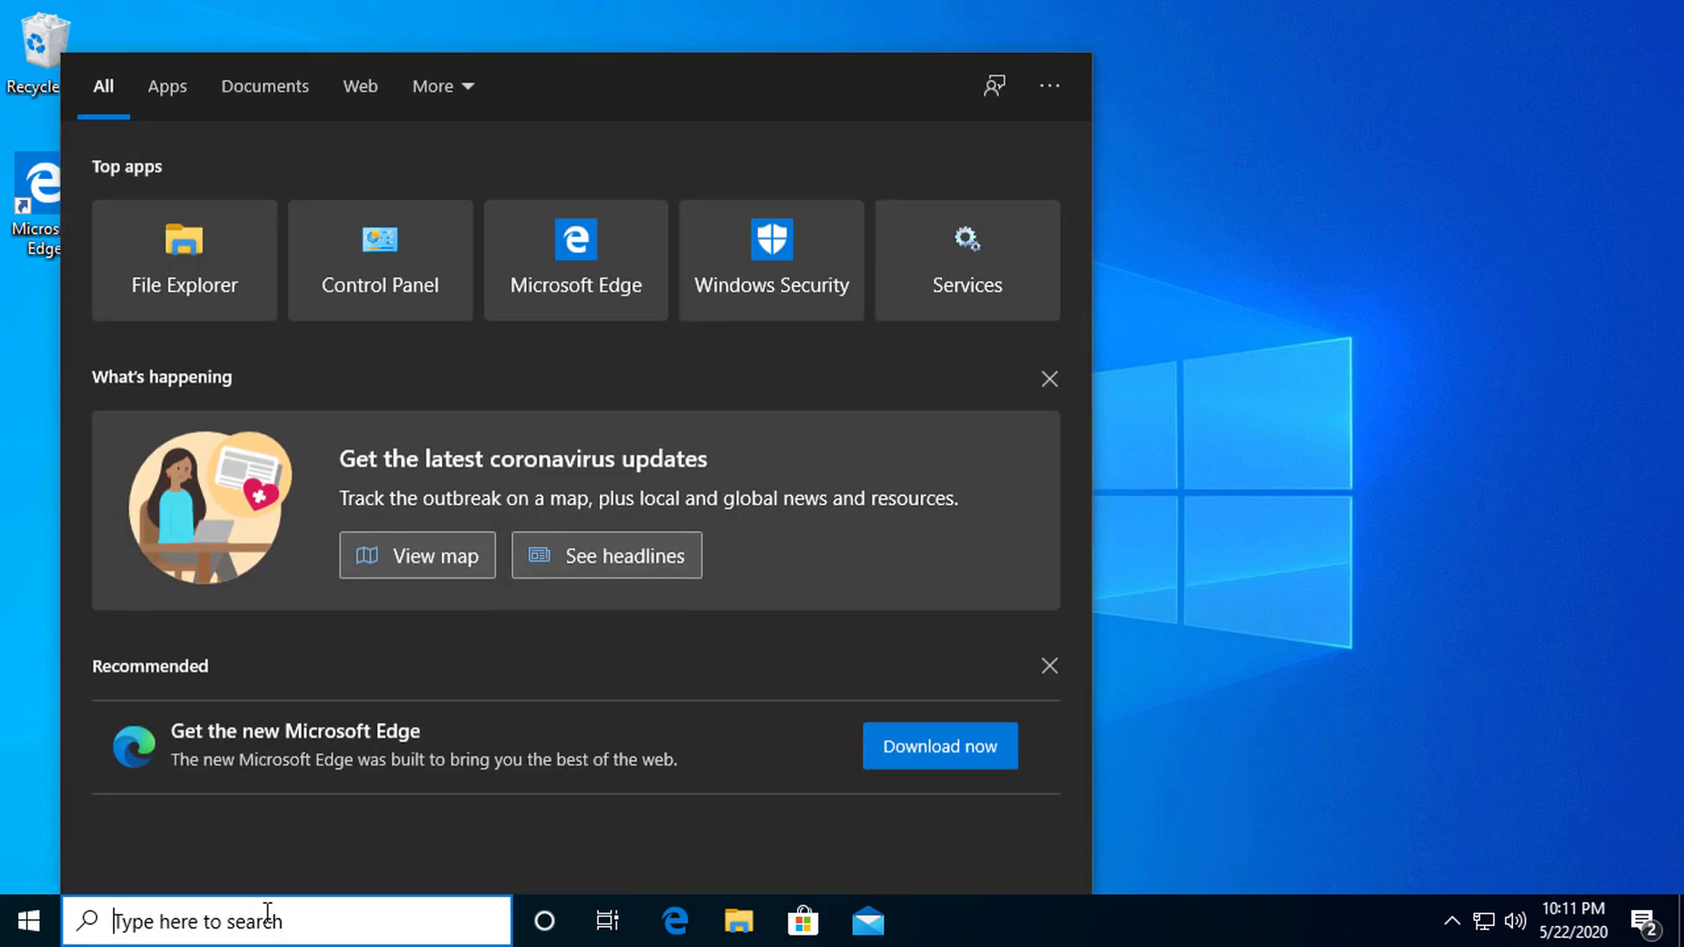
text(regi)
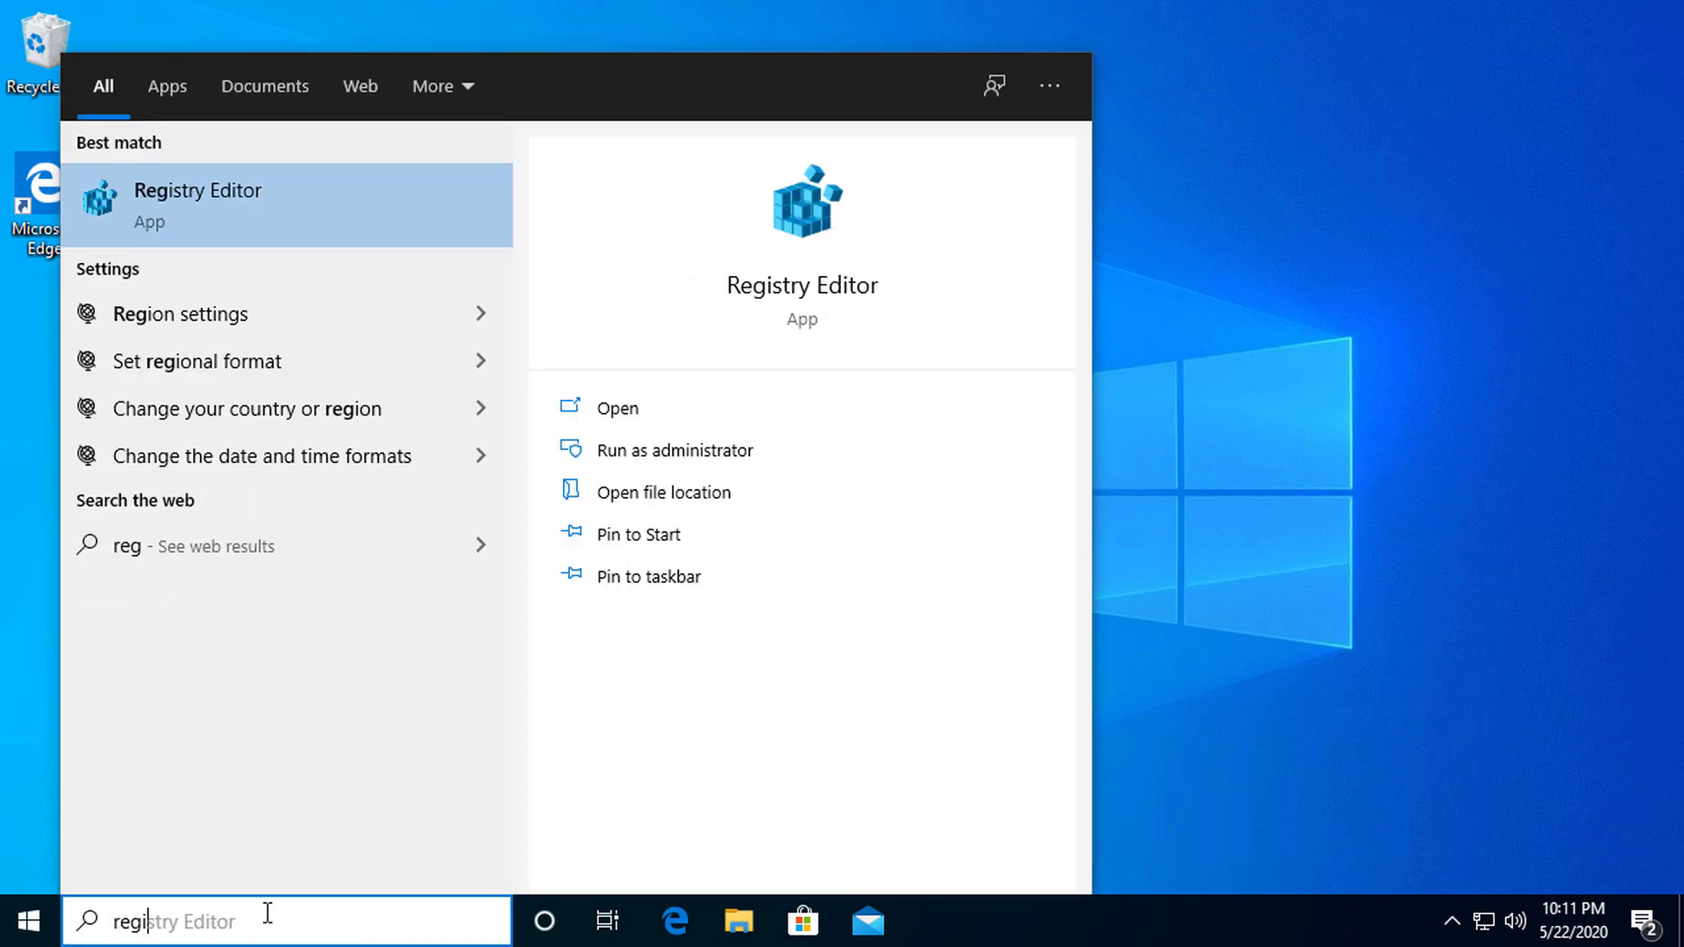
text(t)
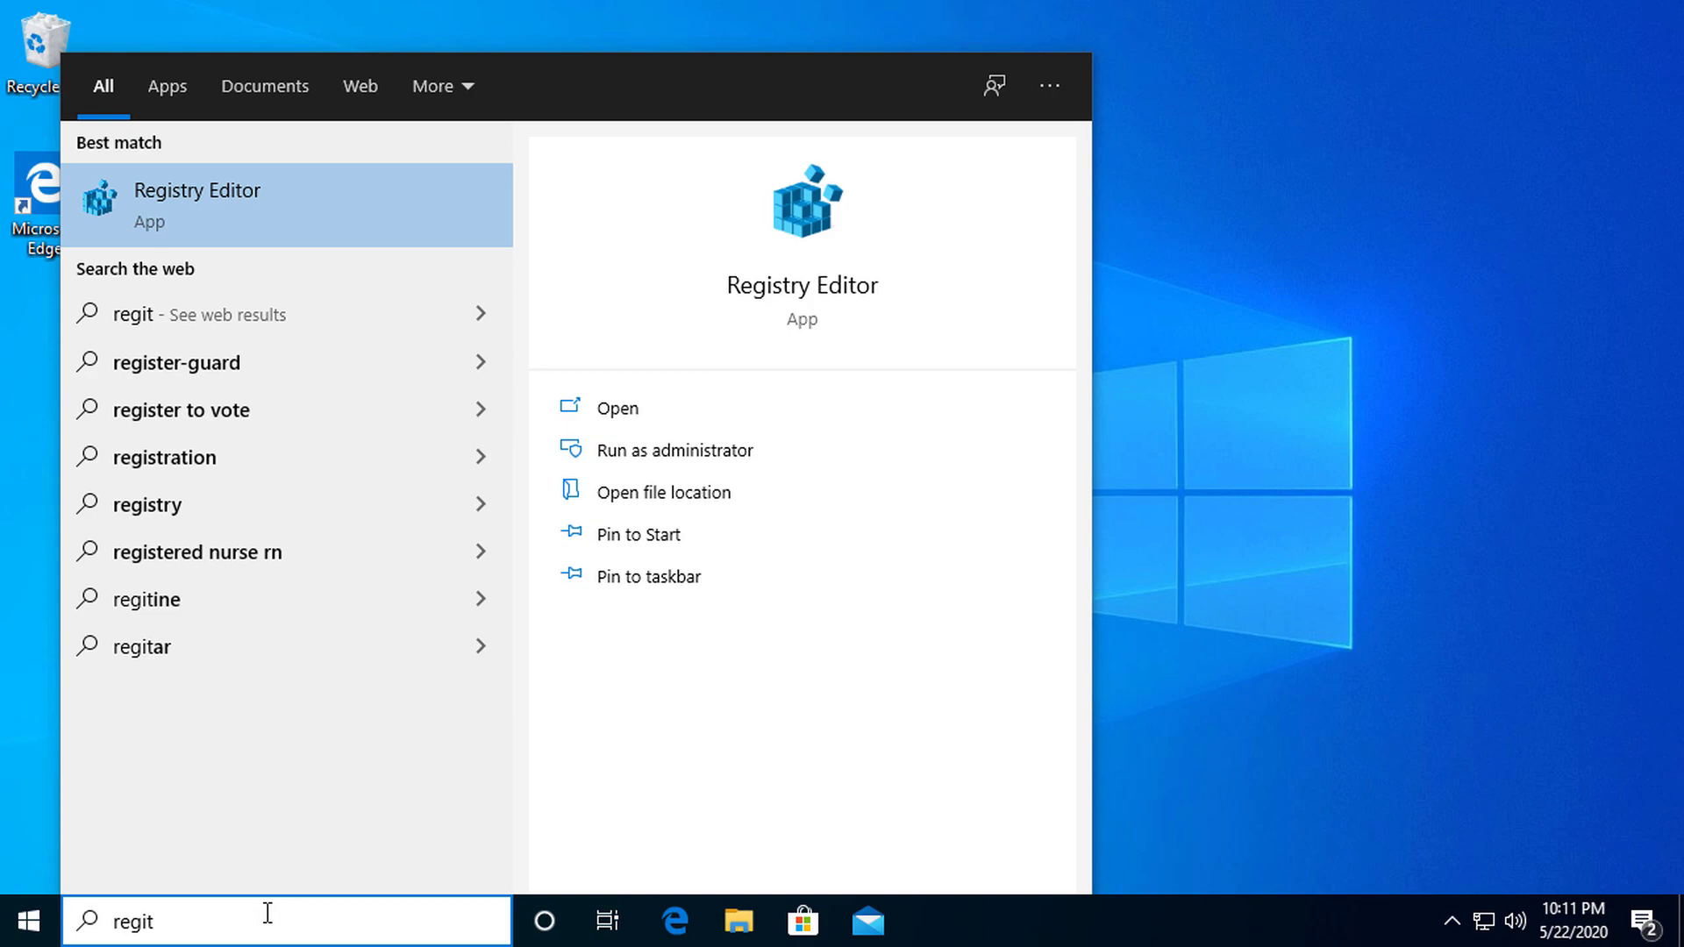
click(202, 200)
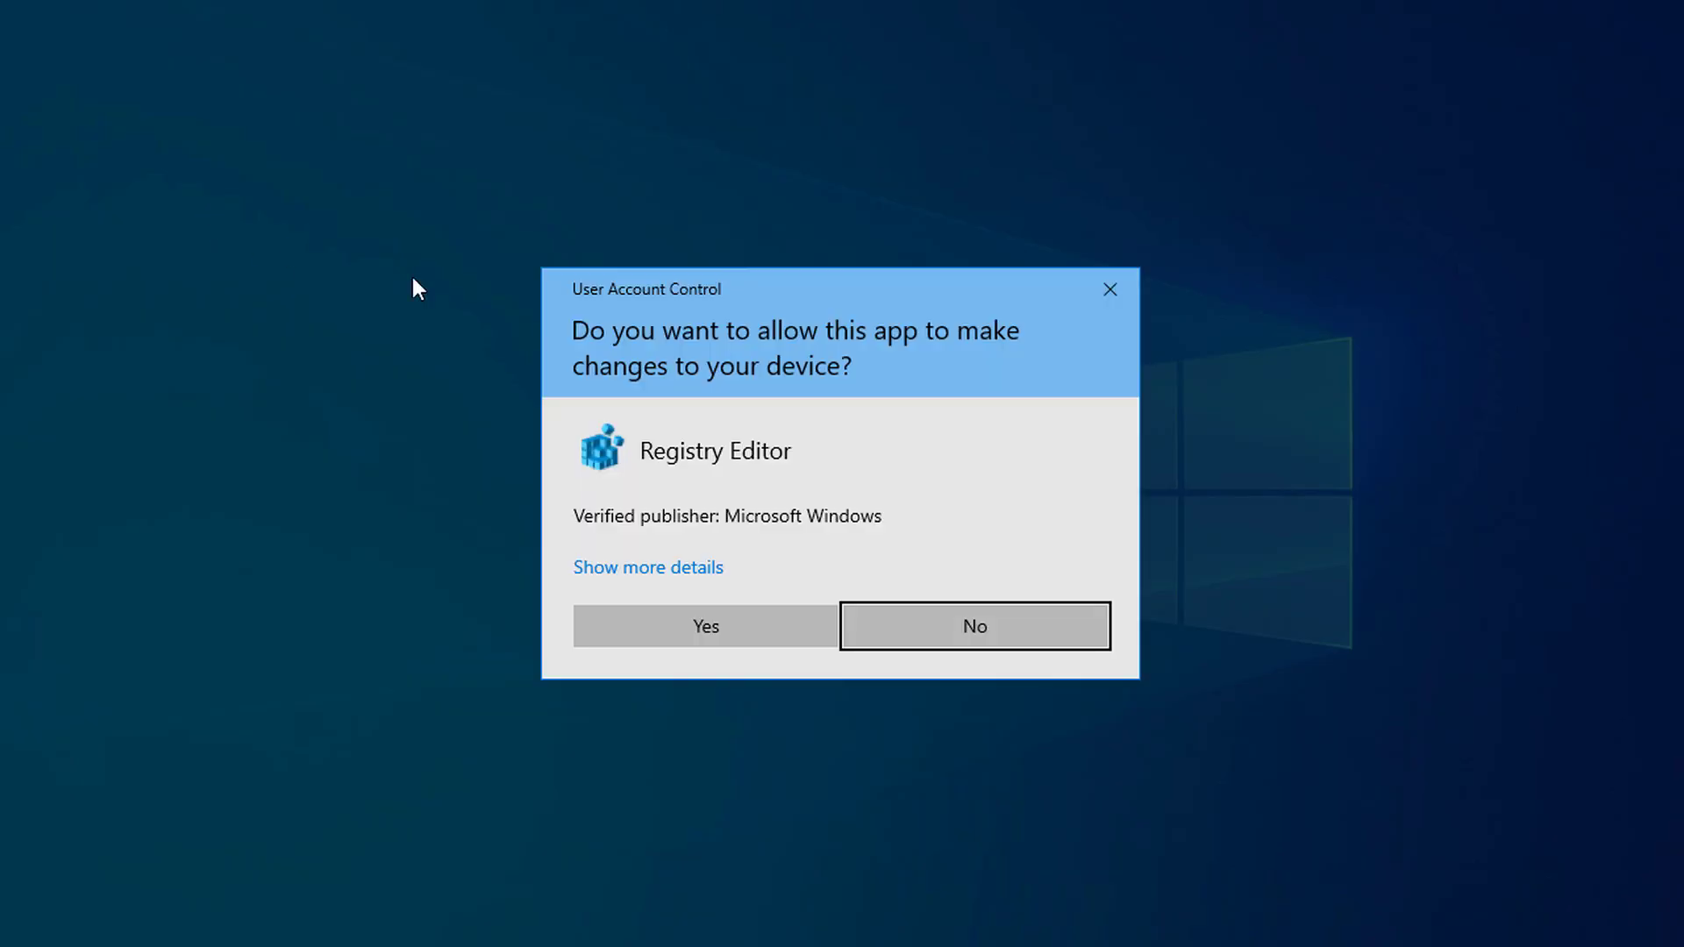
click(740, 633)
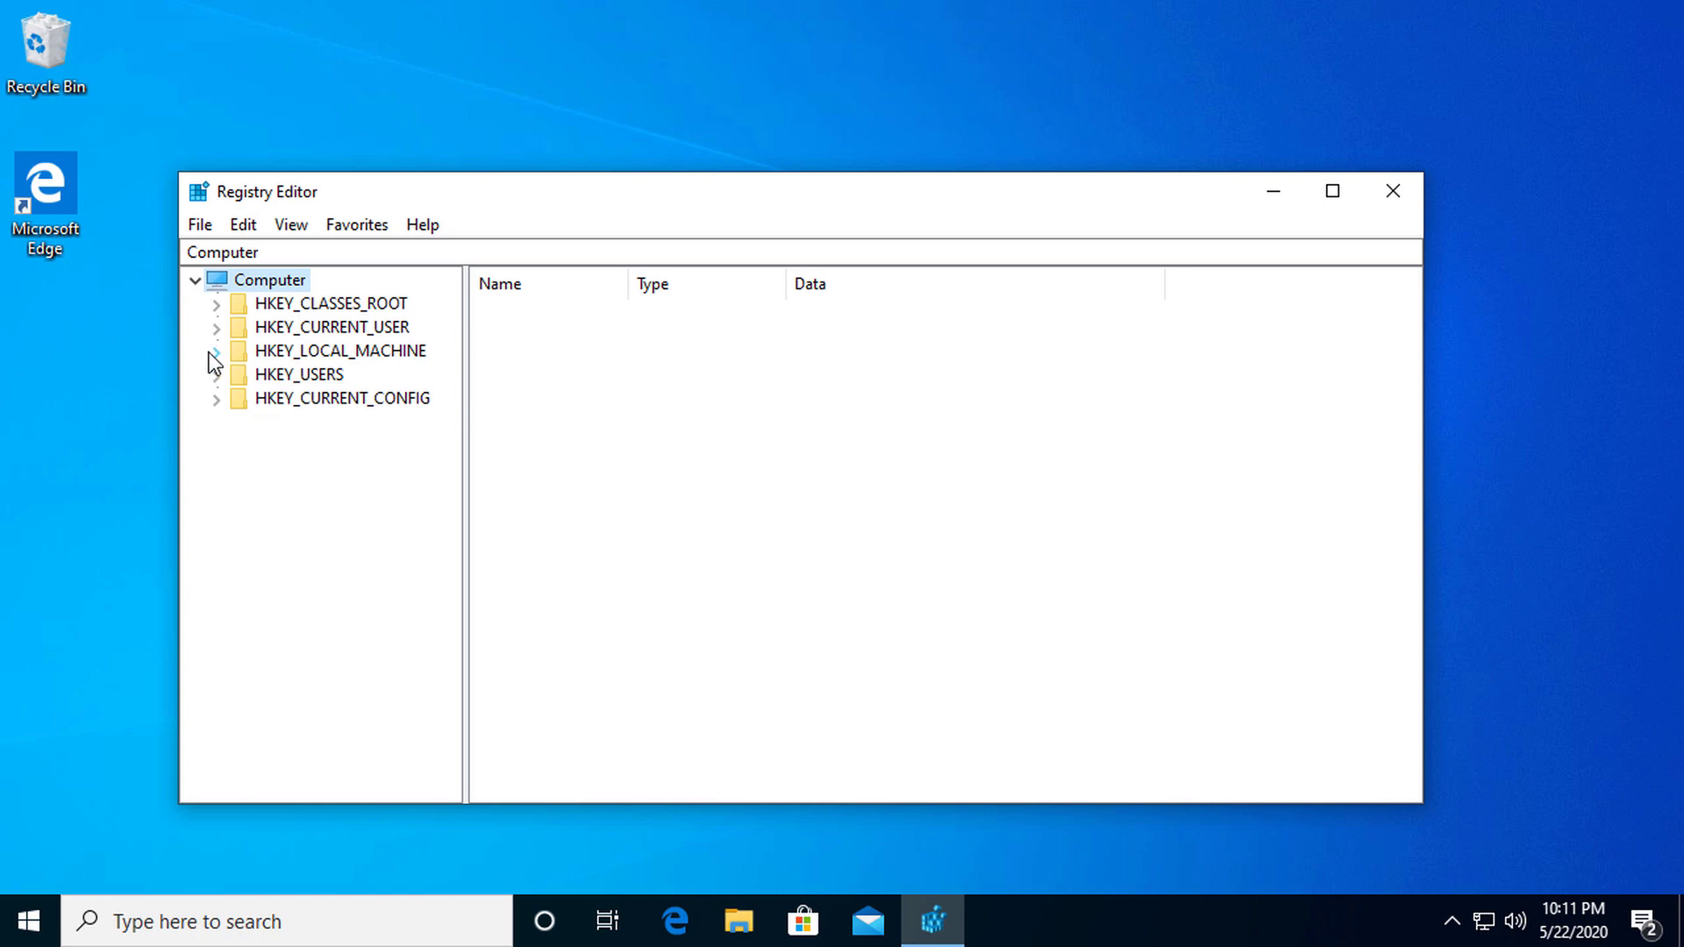
Expand the registry tree through HKEY_LOCAL_MACHINE, SOFTWARE and Policies down to the subkeys of Microsoft.
click(274, 352)
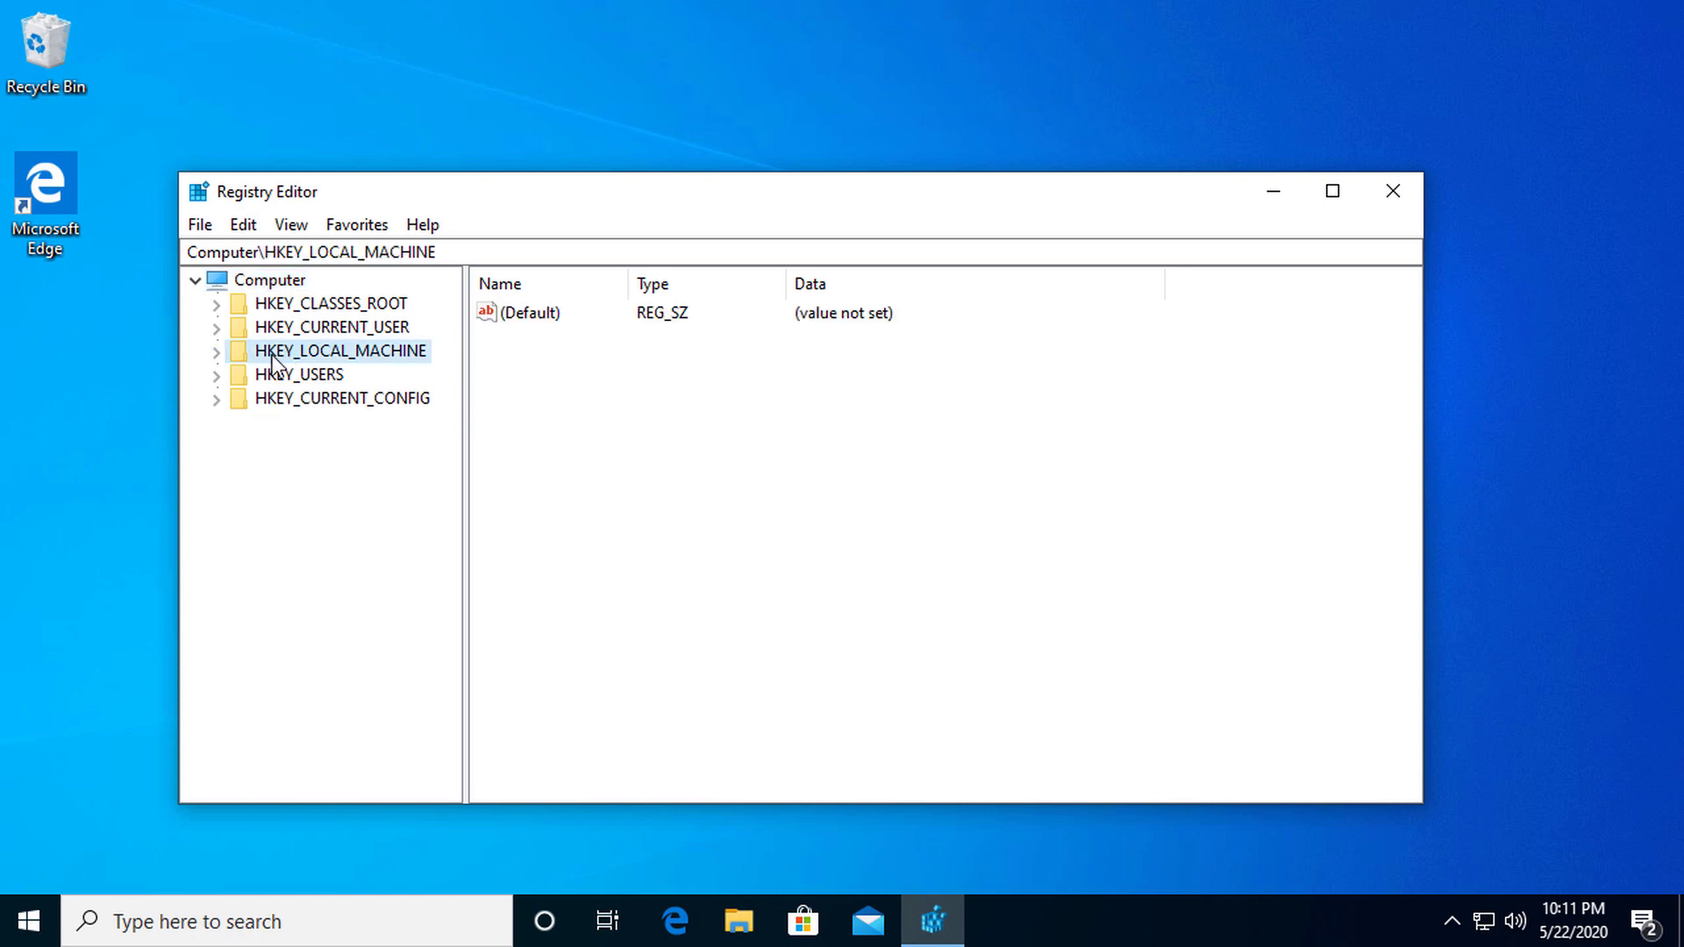
click(217, 352)
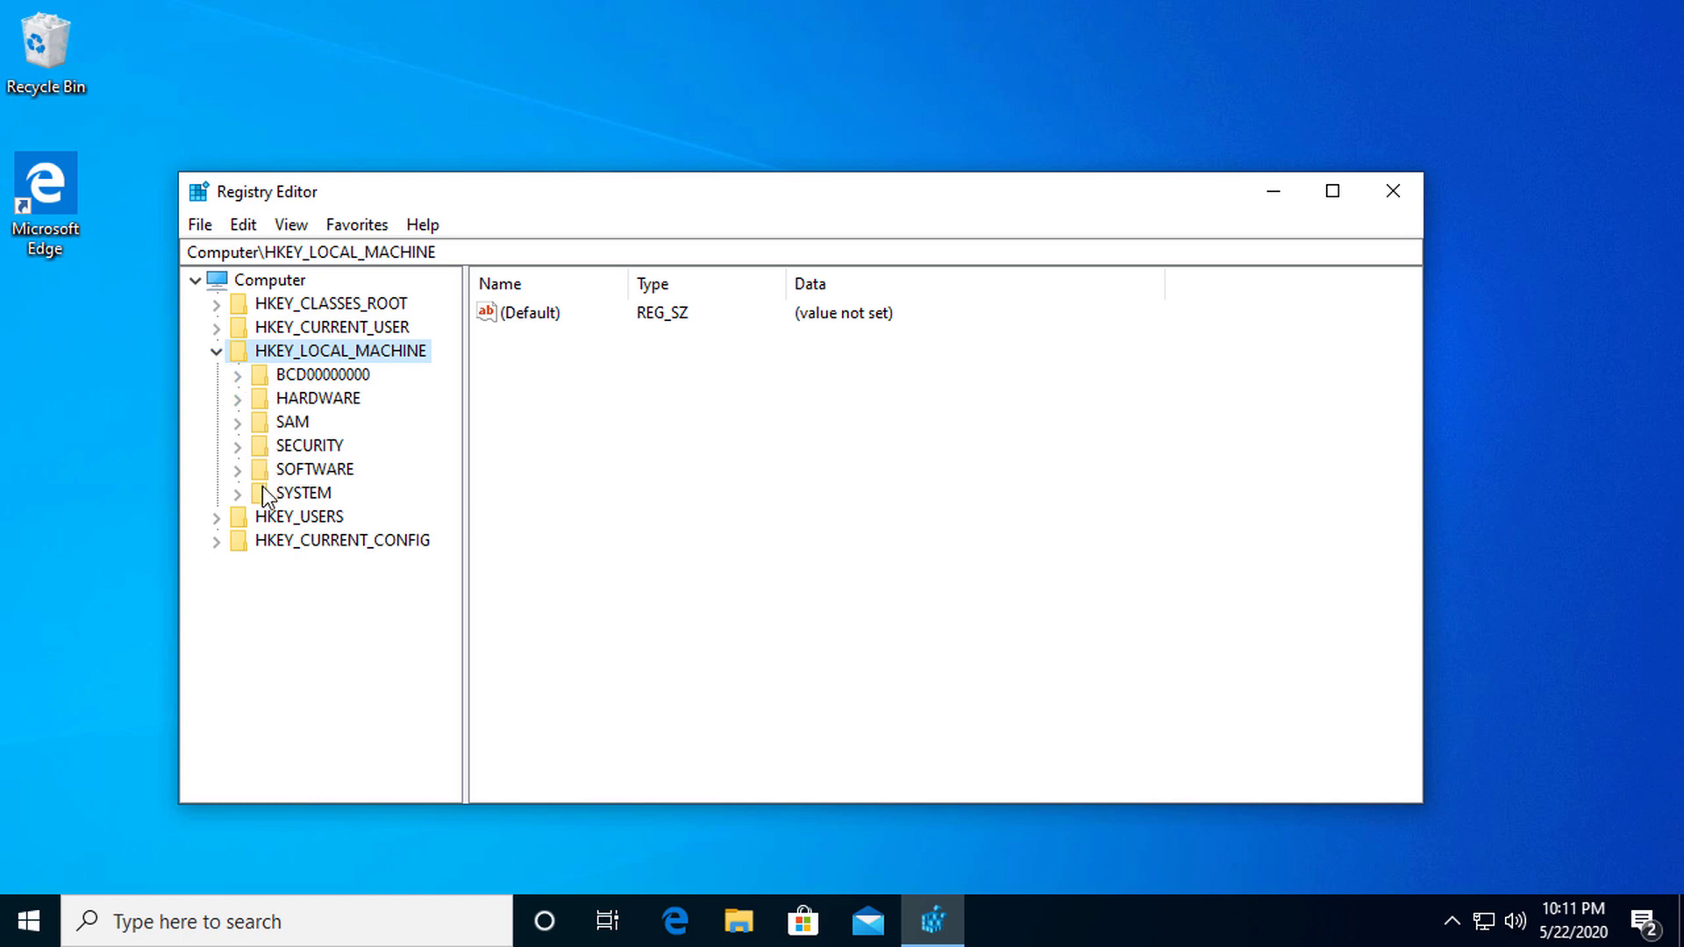
click(237, 470)
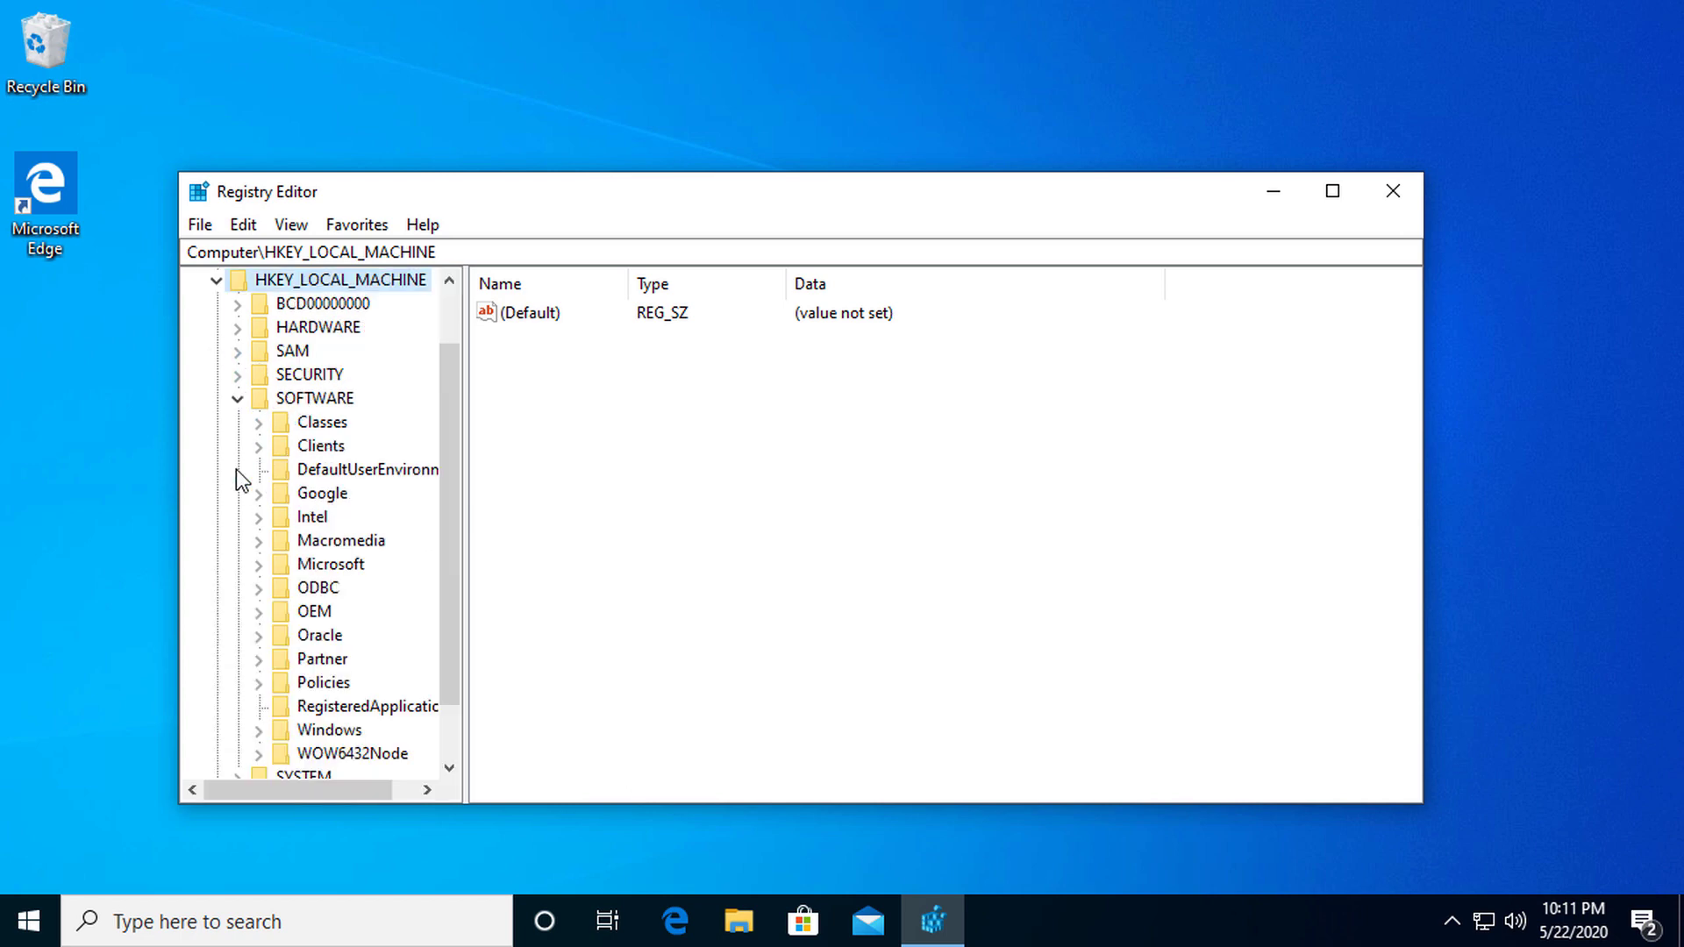
scroll(281, 499, down, 1)
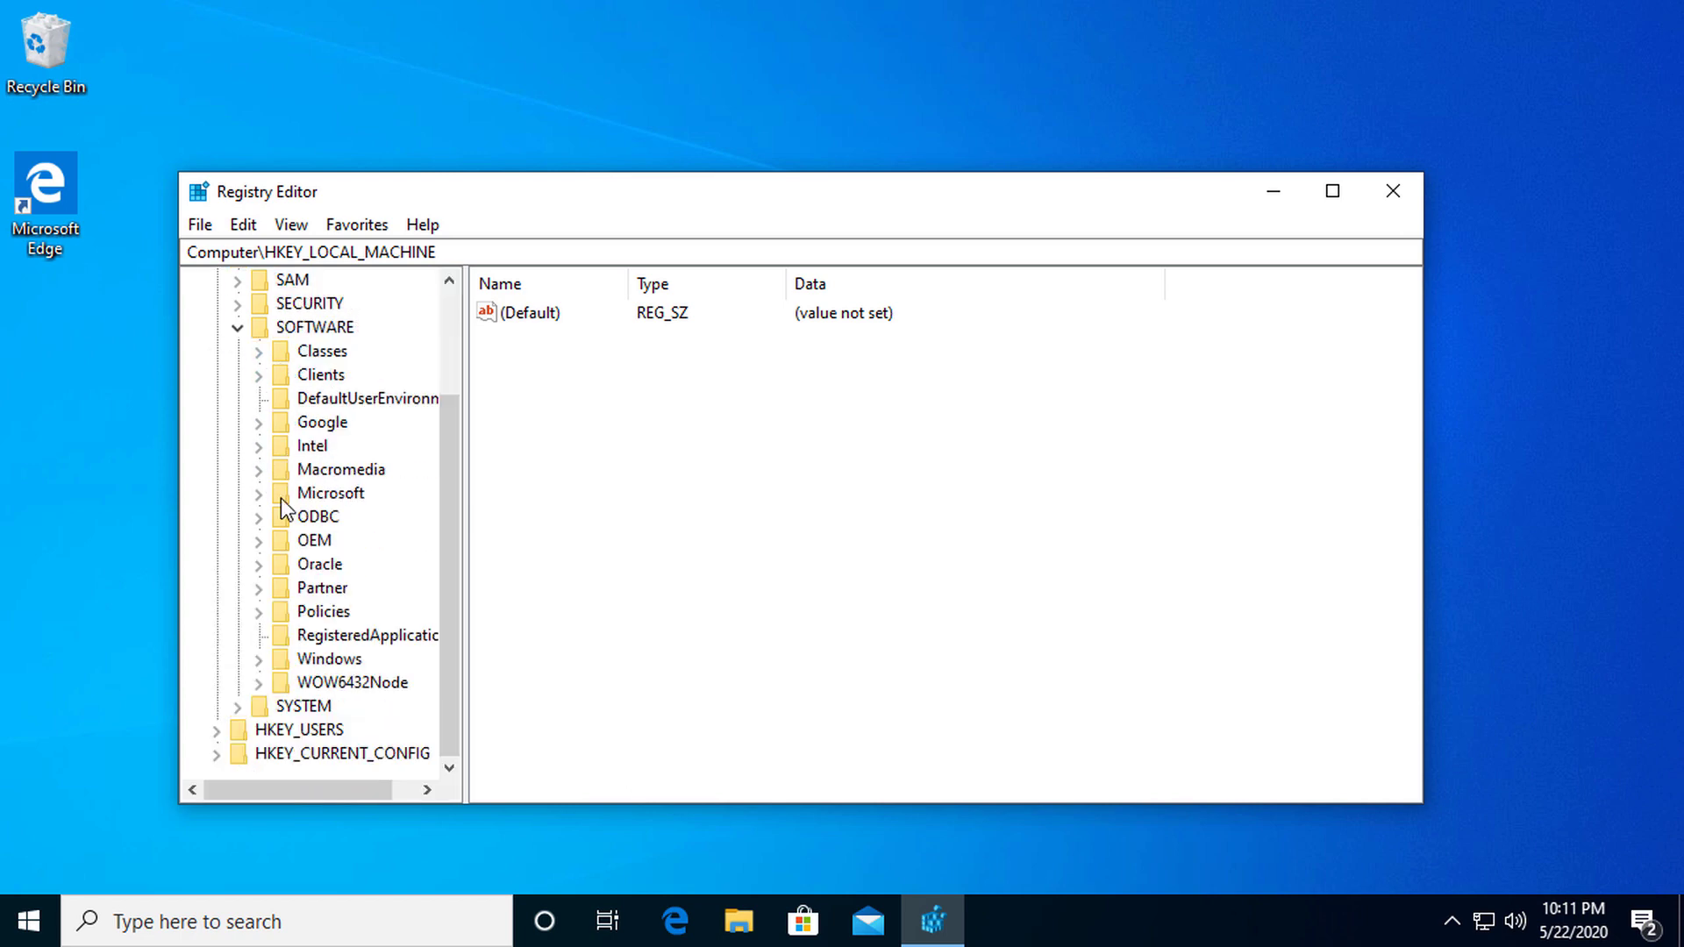
click(260, 613)
click(281, 635)
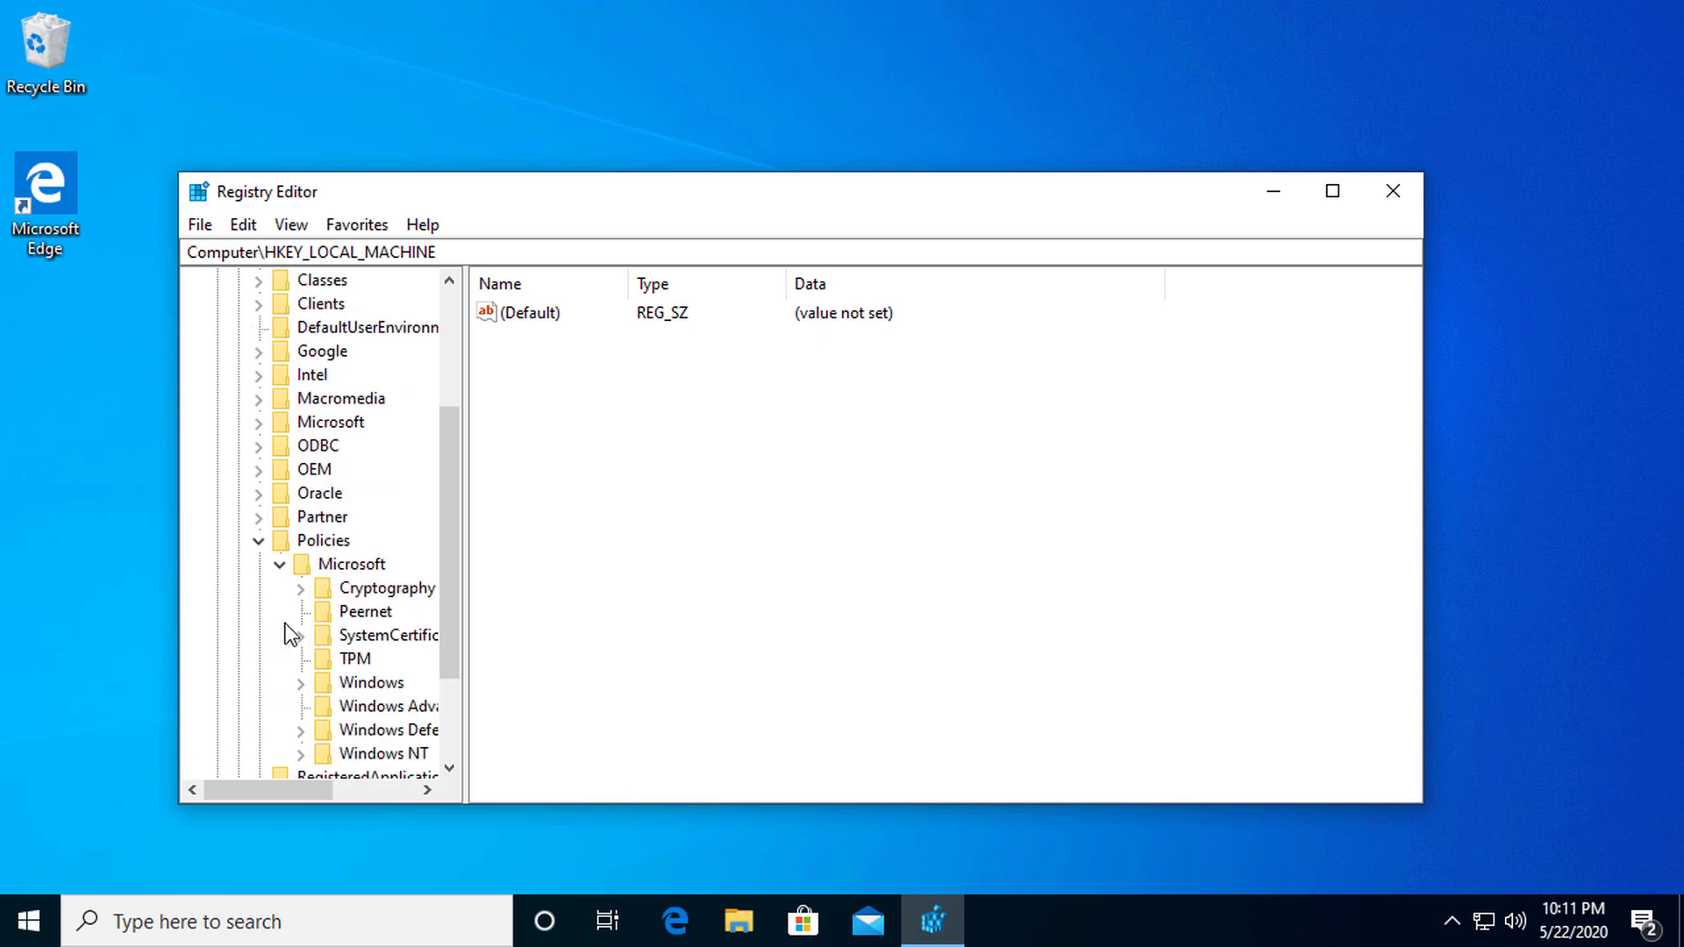
Widen the key tree so the names fit and open the Windows Defender key under Policies\Microsoft.
scroll(284, 637, down, 1)
drag(460, 677, 594, 671)
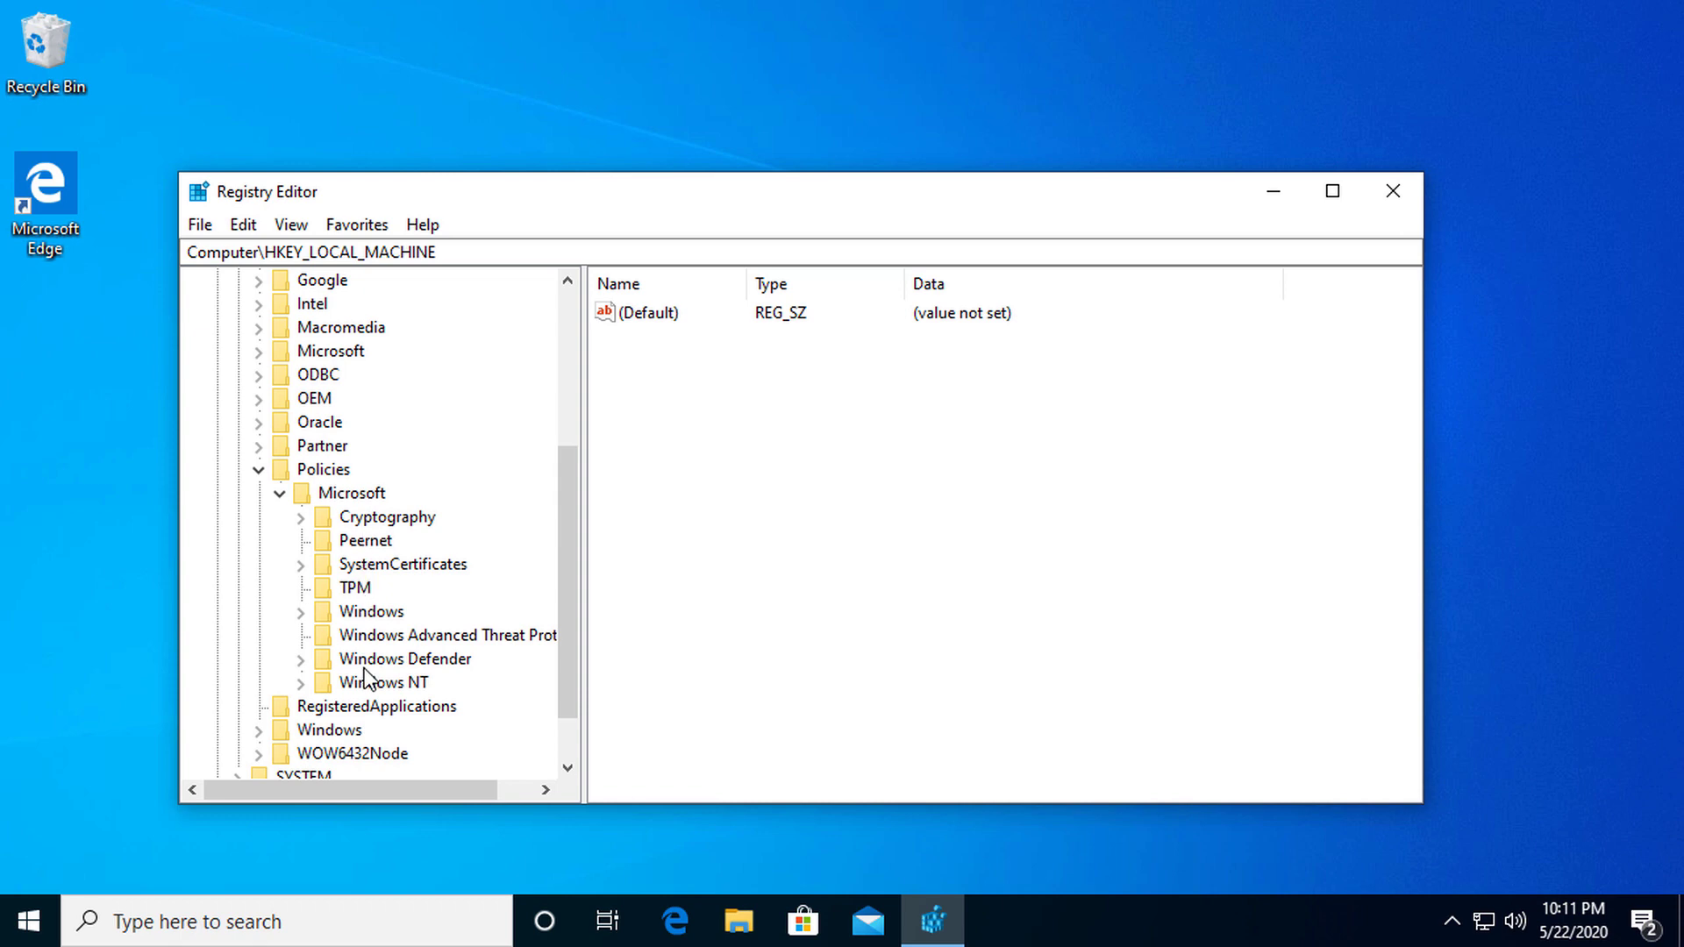
click(302, 660)
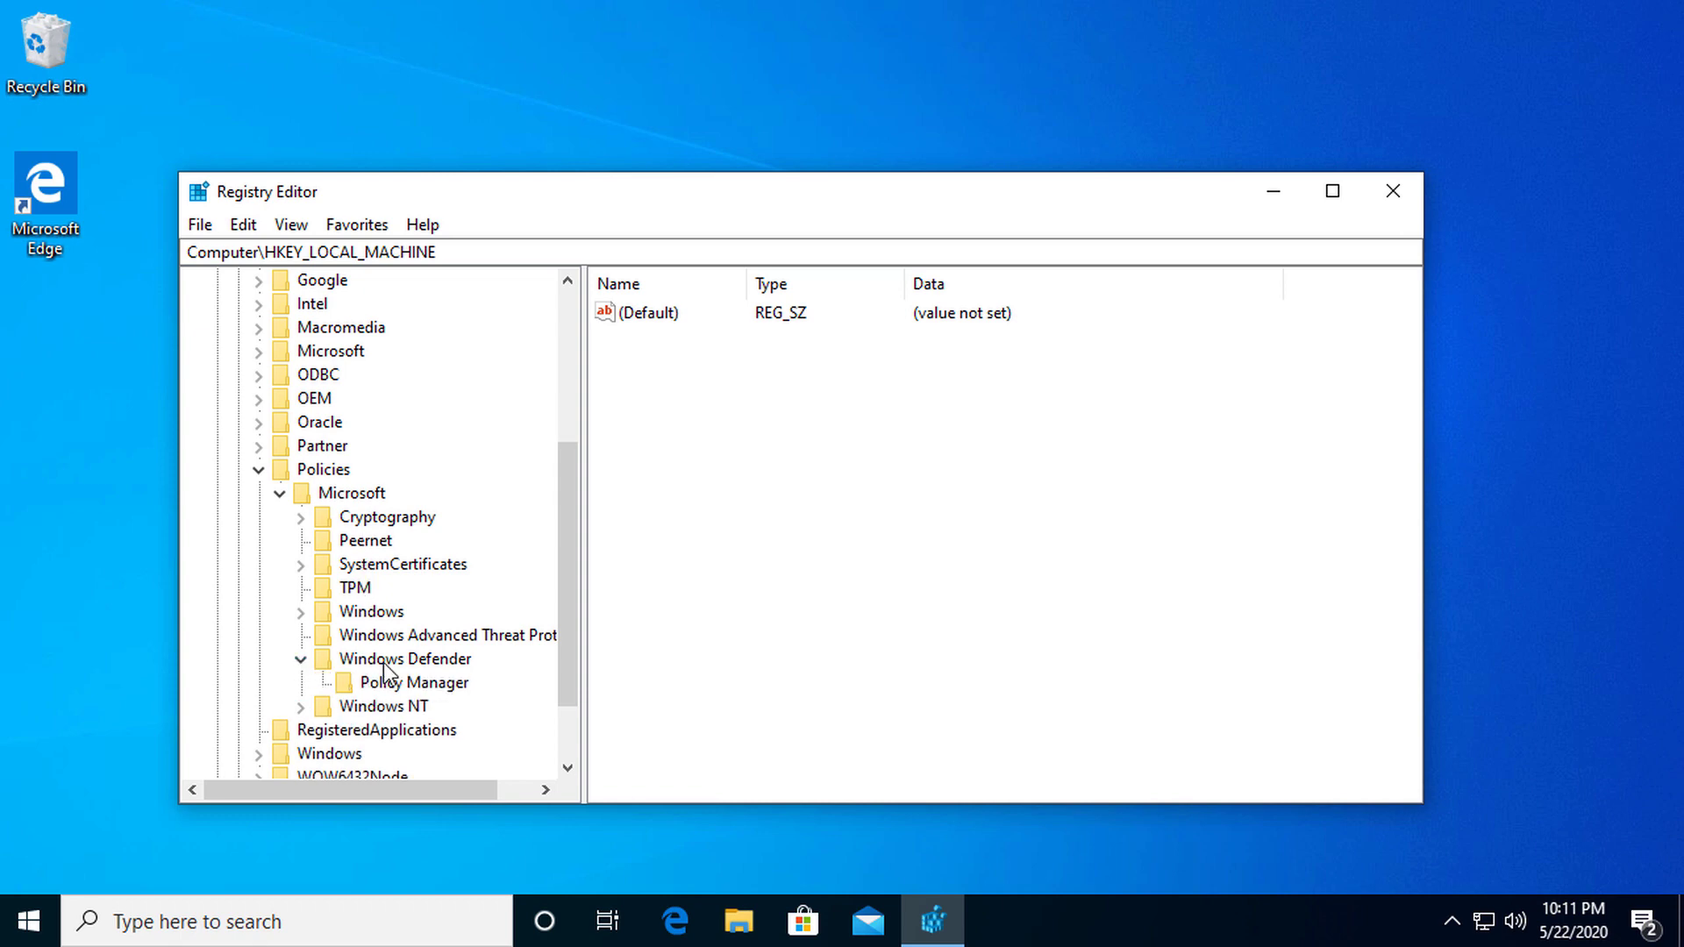
click(396, 668)
double_click(396, 668)
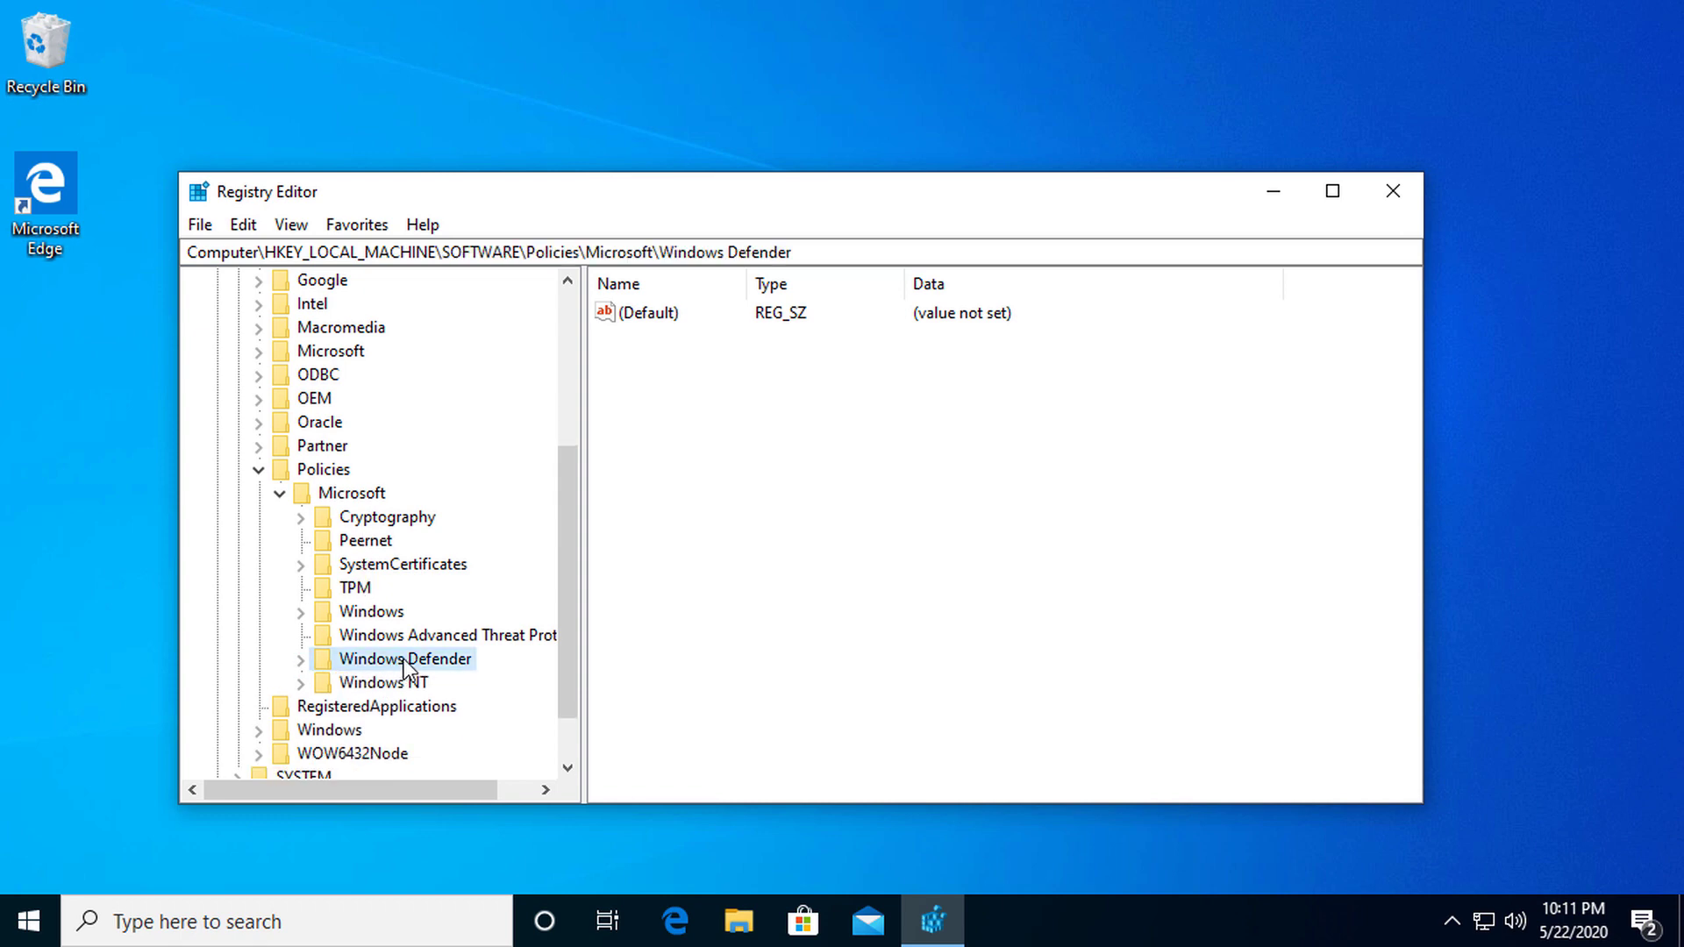
click(714, 330)
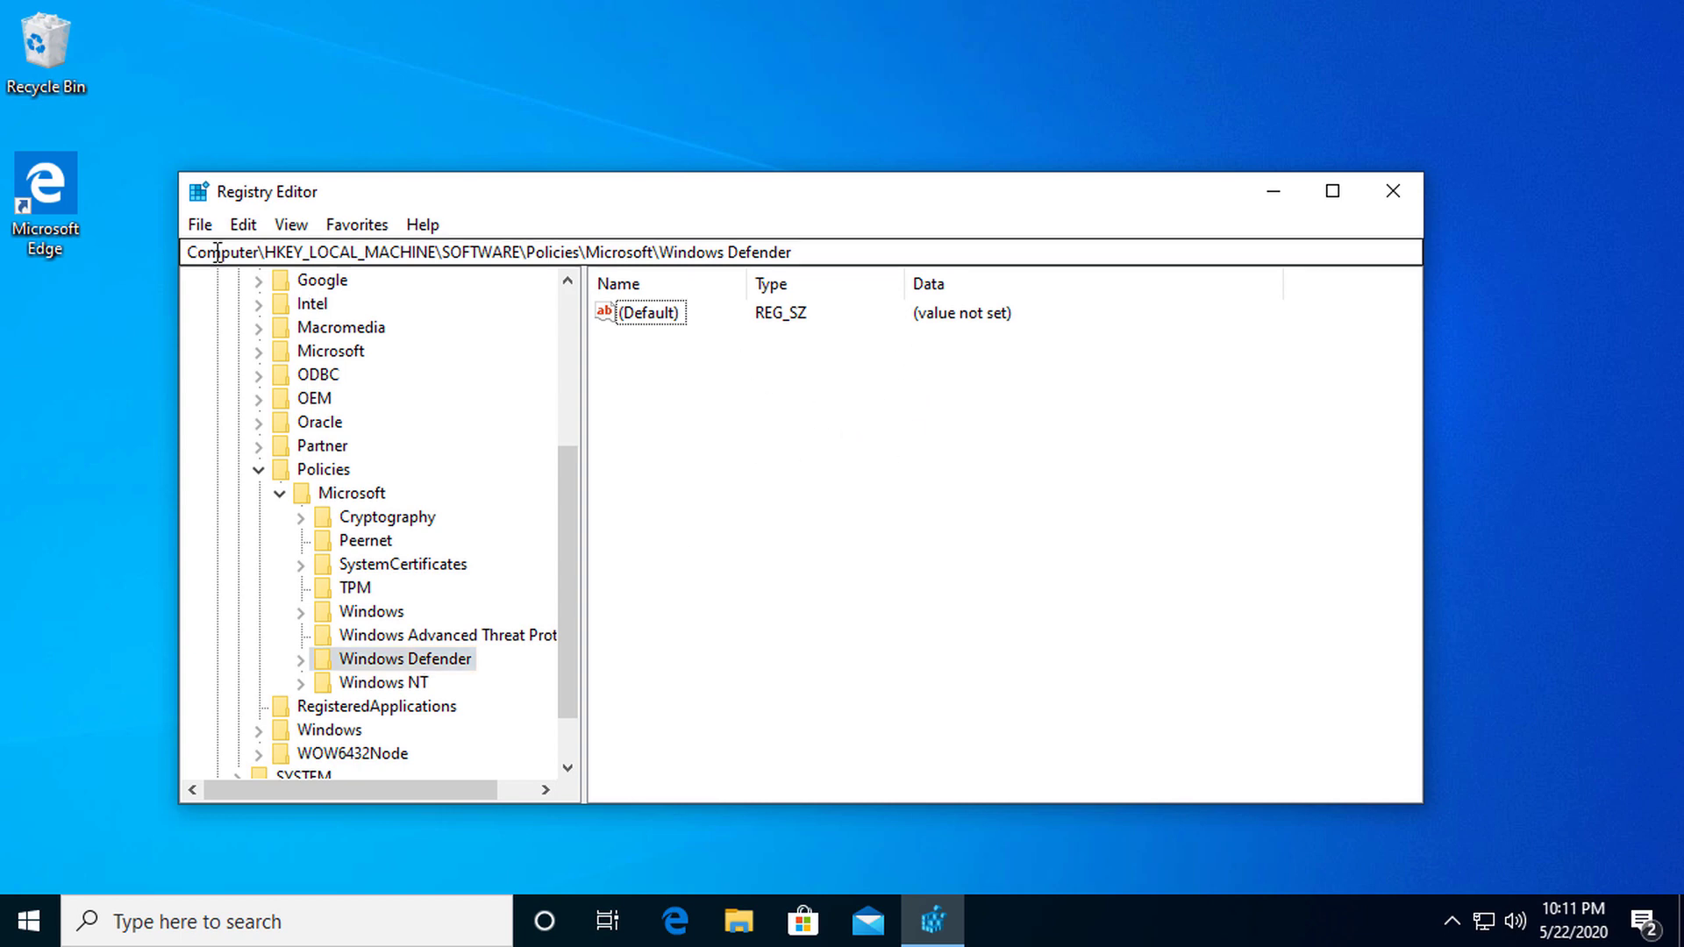
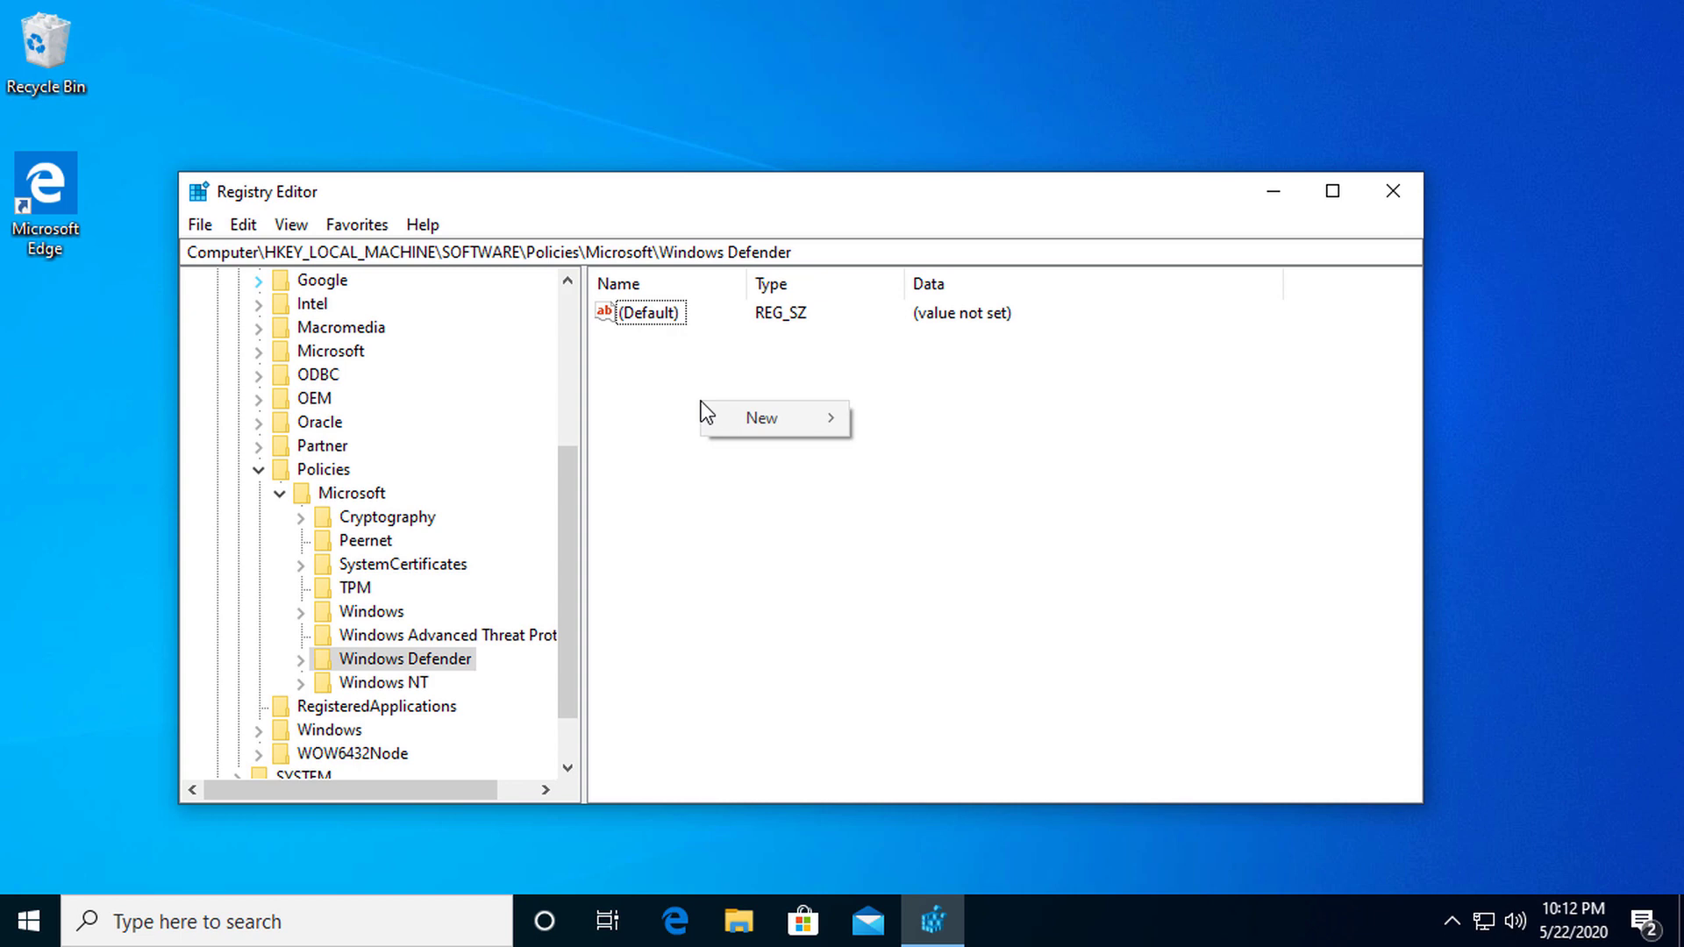
Create a new DWORD (32-bit) value in the Windows Defender key under Policies\Microsoft.
mouse_move(796, 427)
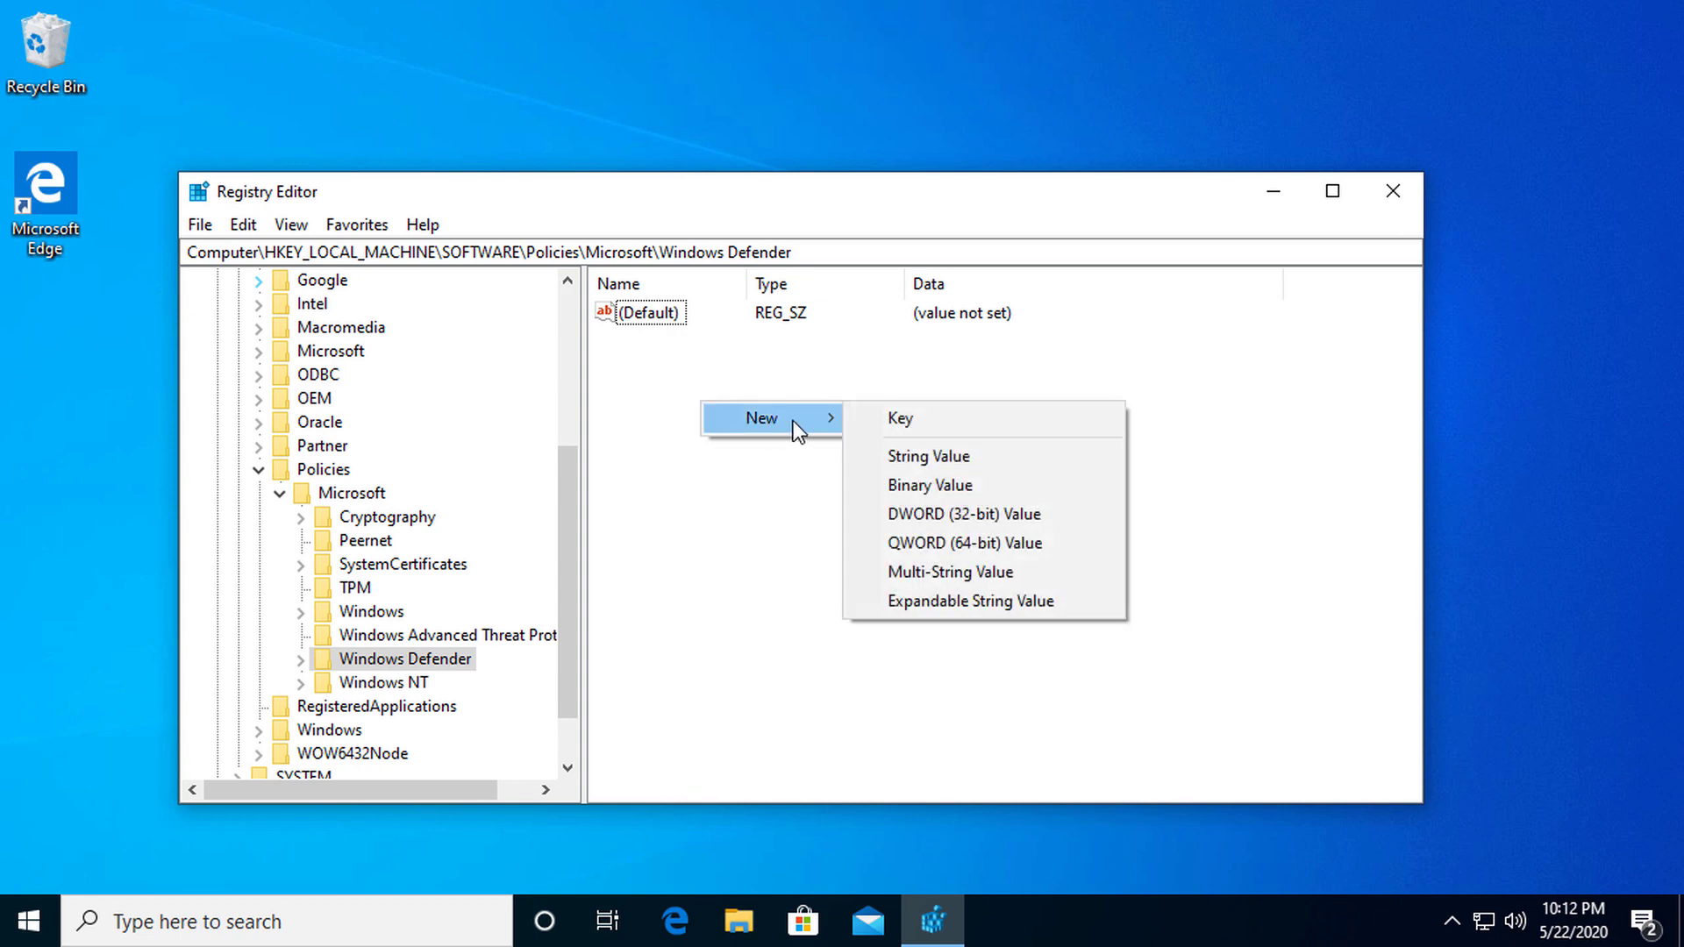
click(1002, 521)
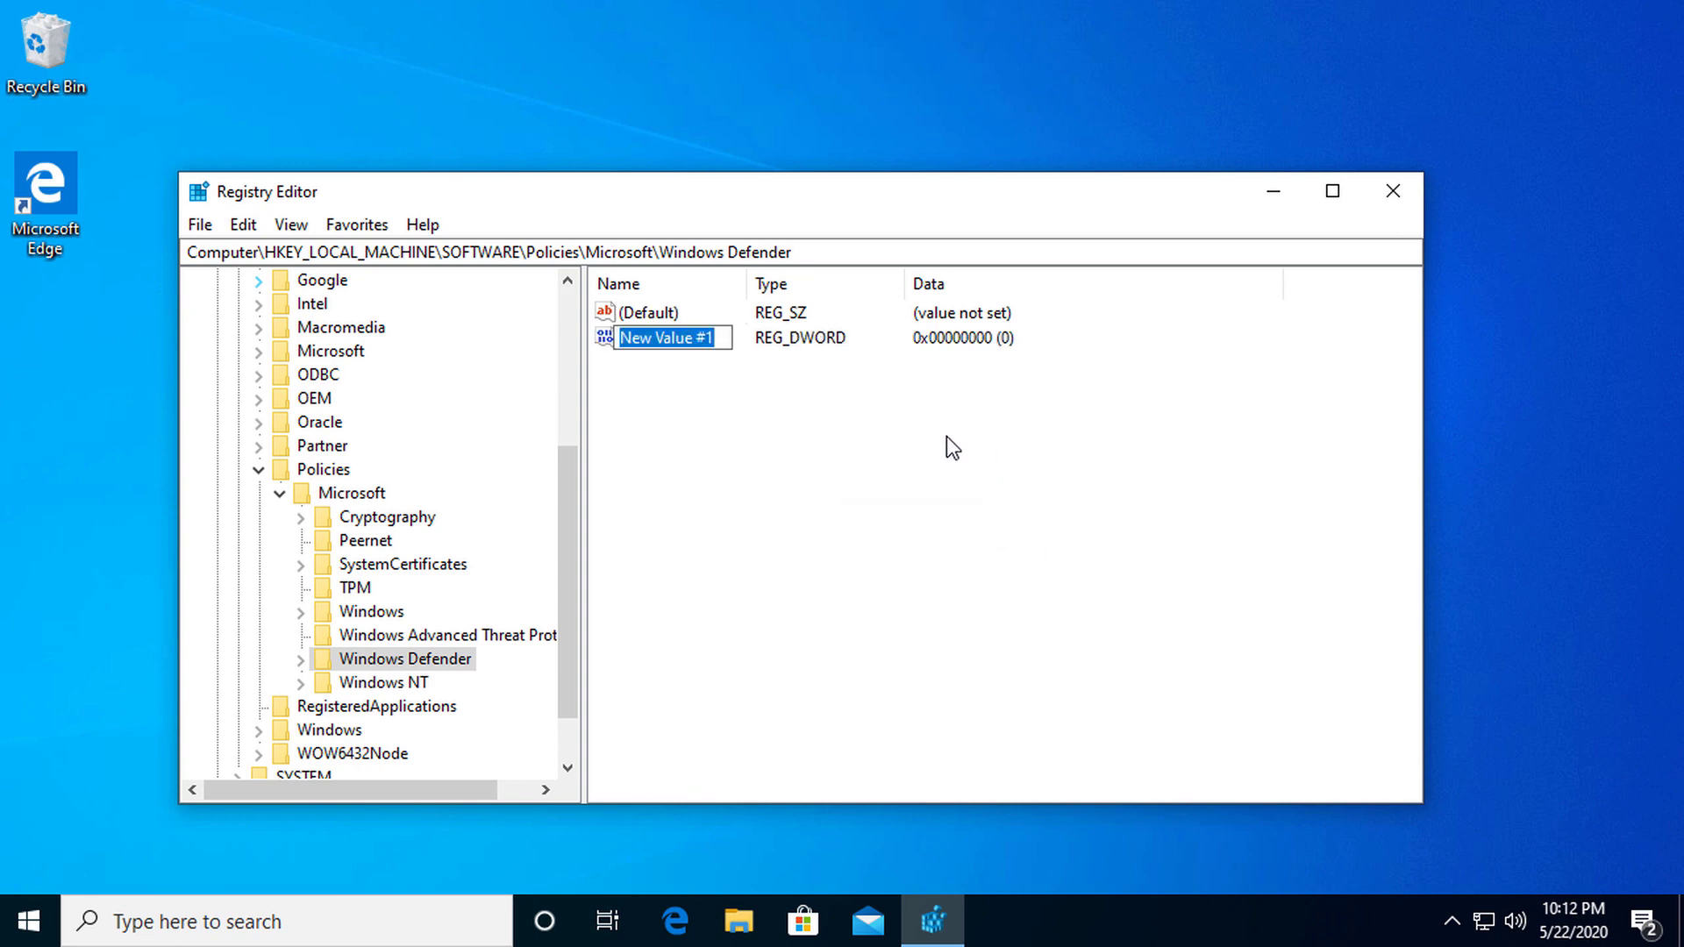